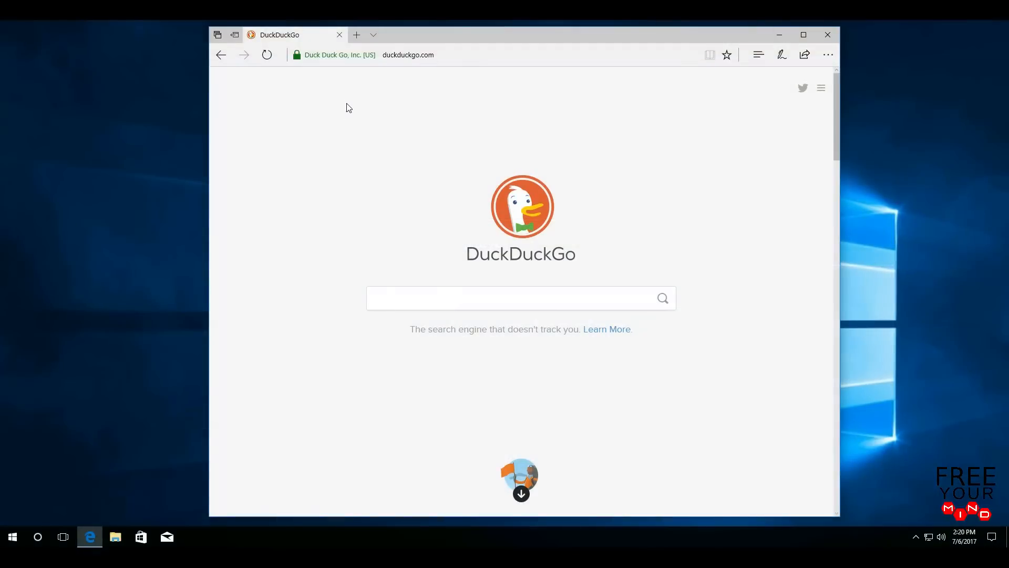
- Go to deluge-torrent.org and open its Download page
left_click(445, 56)
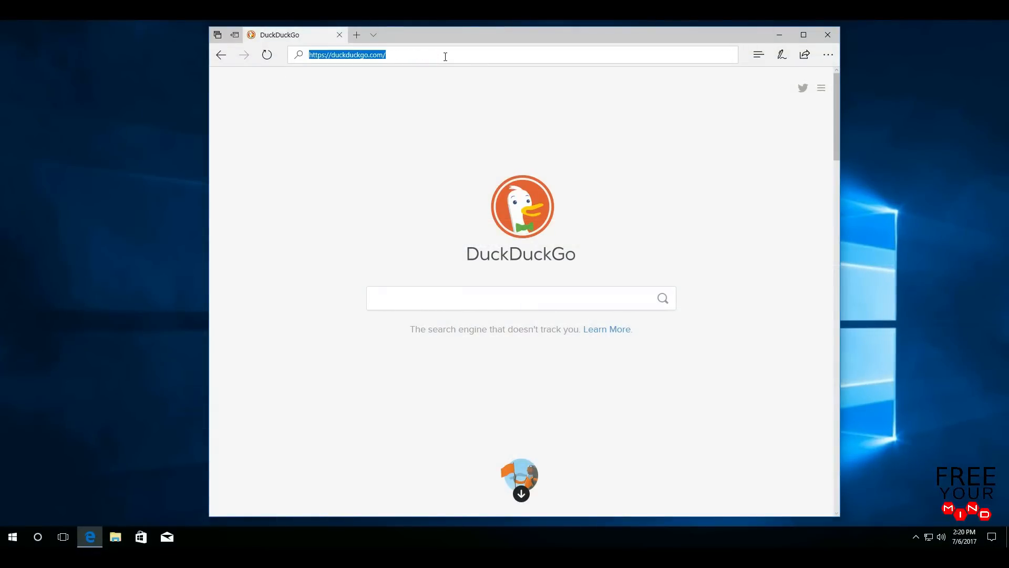
type("de")
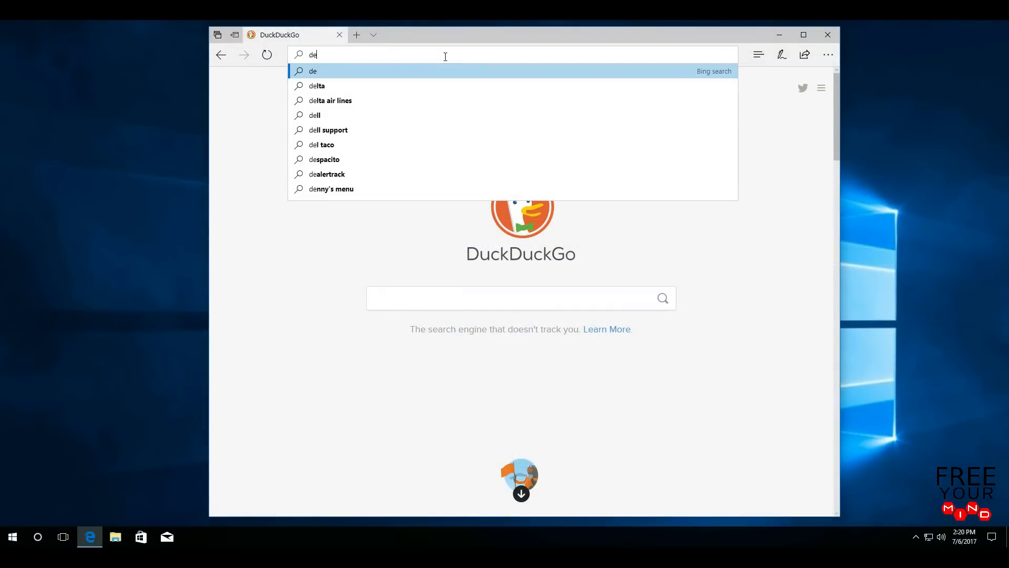
type("luge")
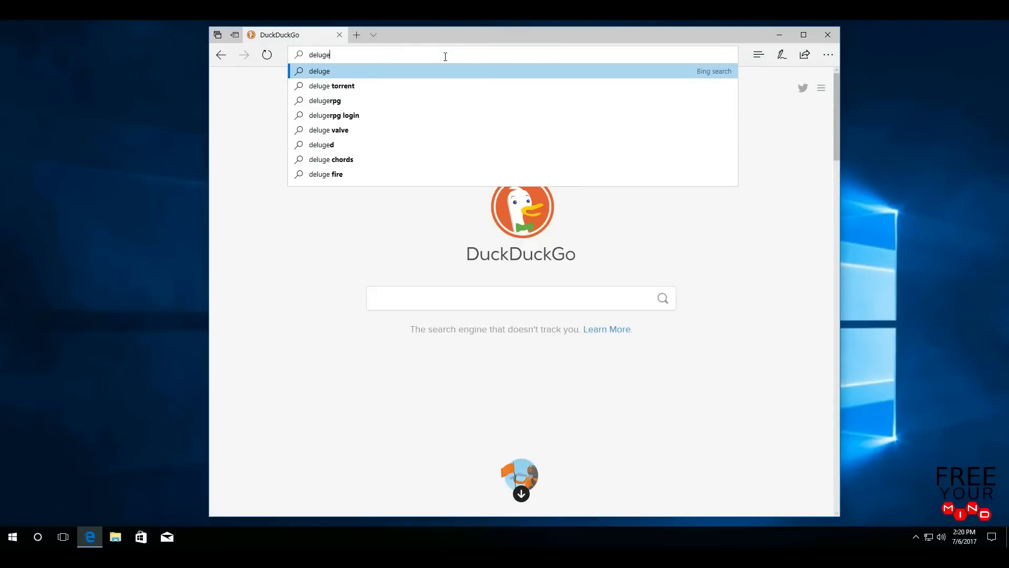
type("-torren")
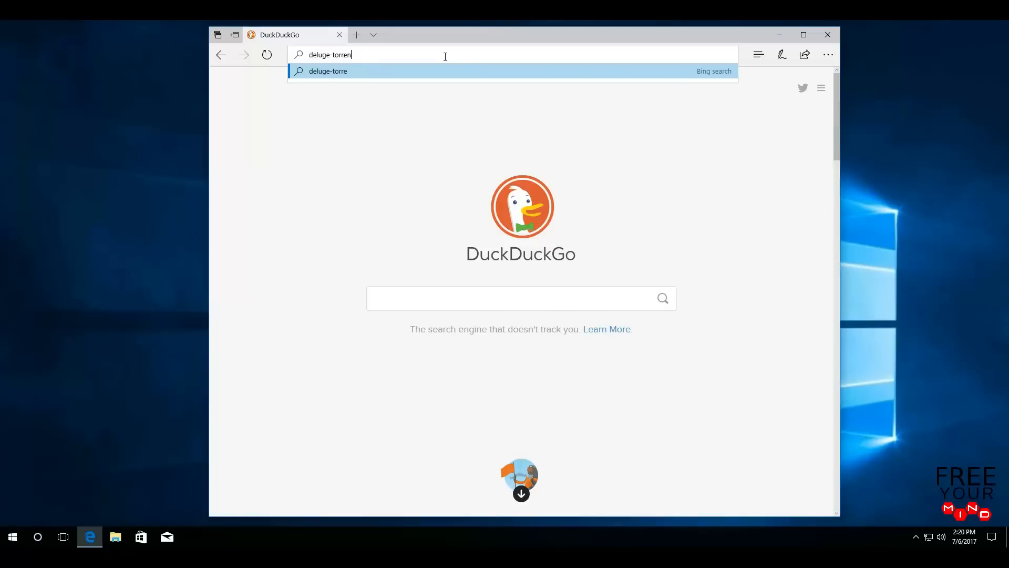
type("t.org")
key("Return")
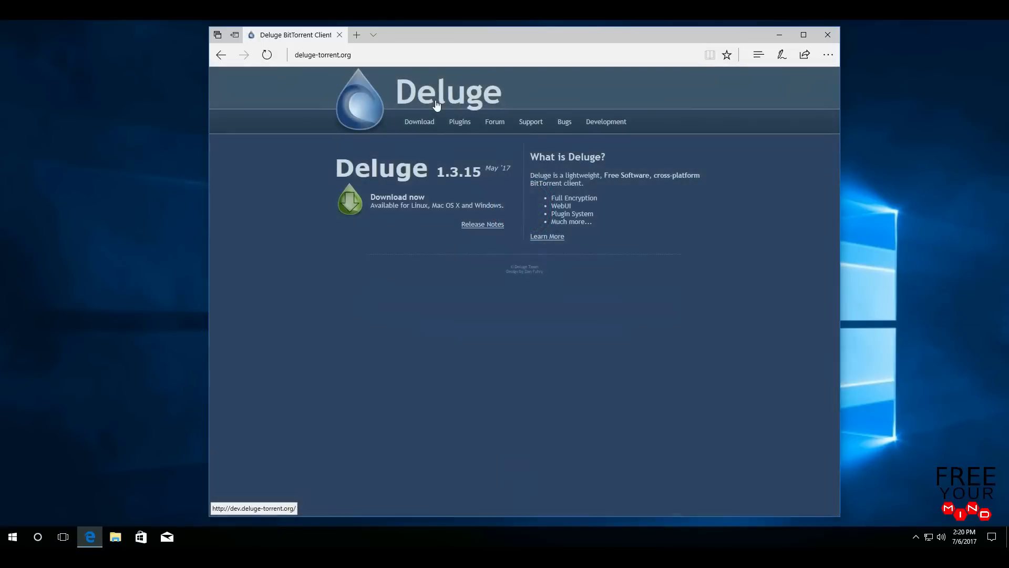
left_click(423, 124)
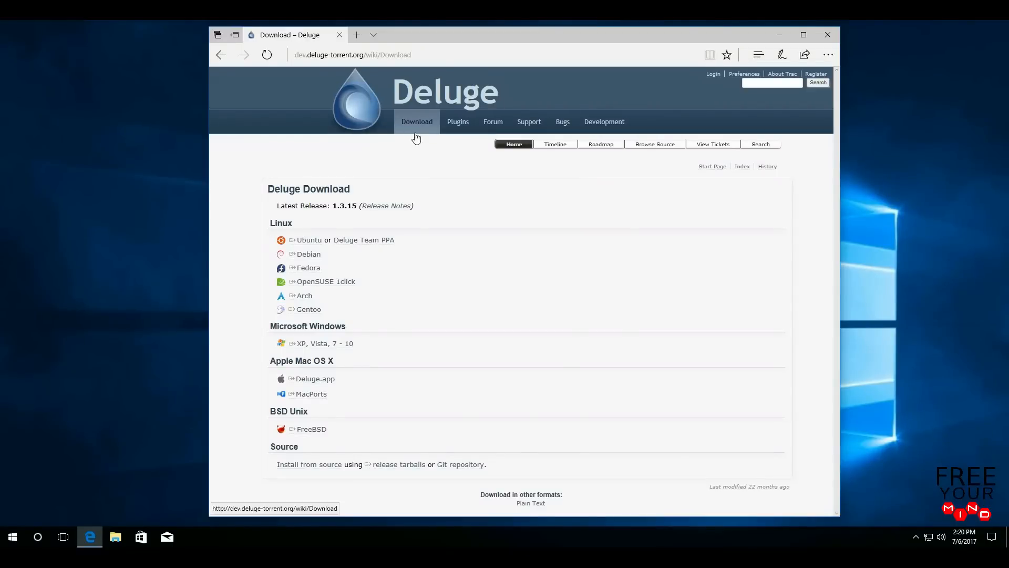
- Save the Windows installer deluge-1.3.15-win32-py2.7.exe and run it
left_click(335, 348)
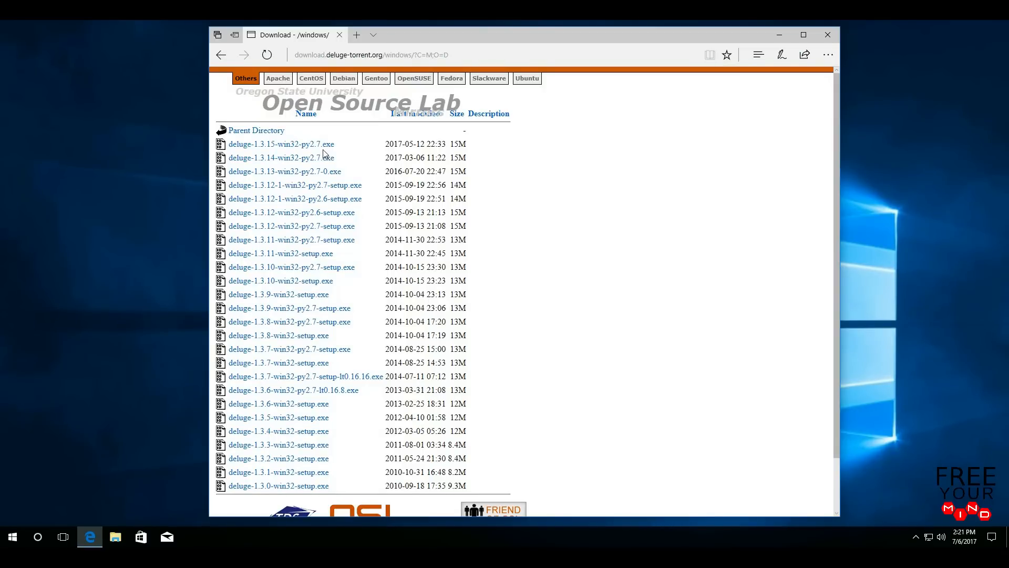
left_click(296, 145)
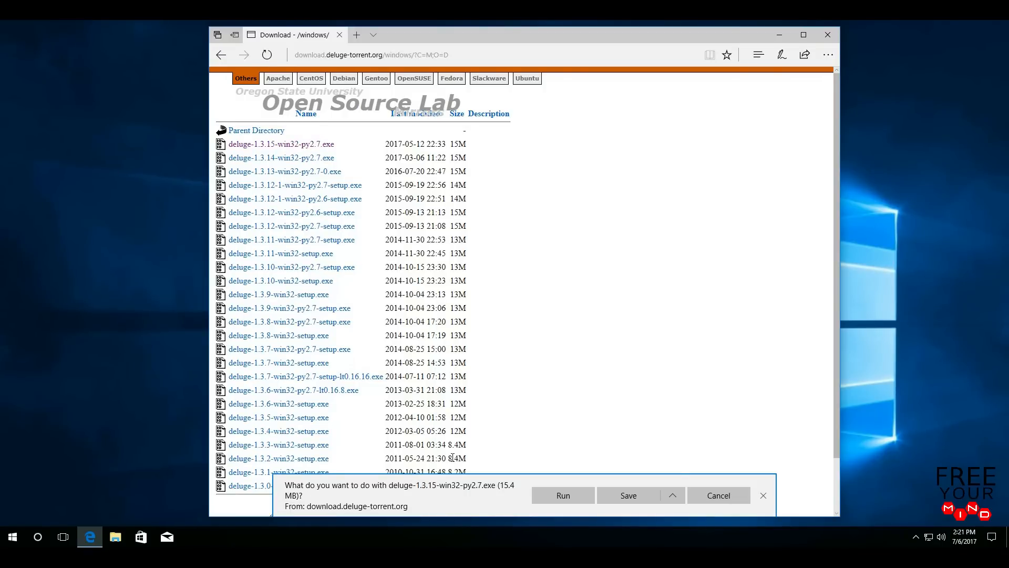
left_click(629, 500)
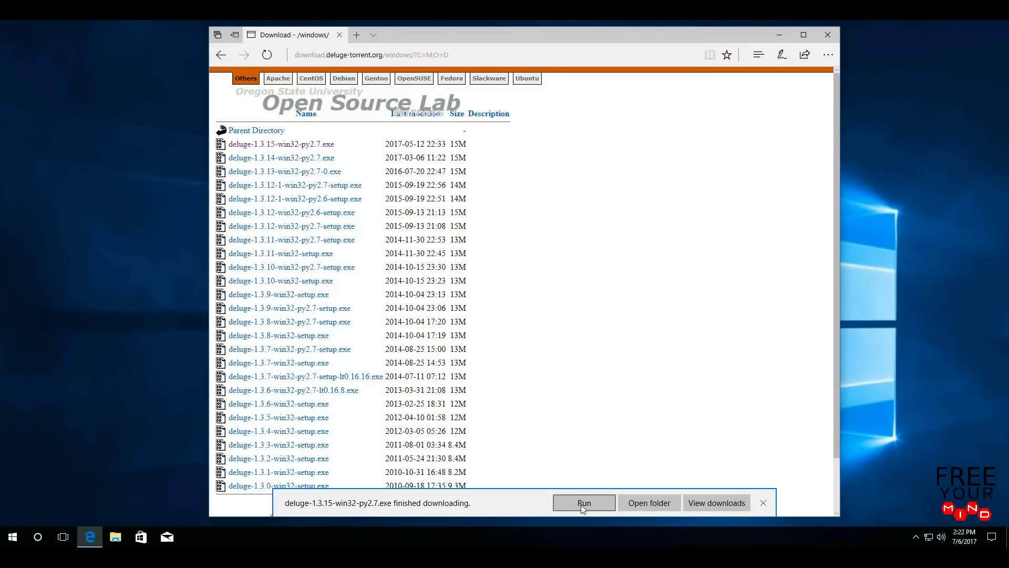
left_click(594, 502)
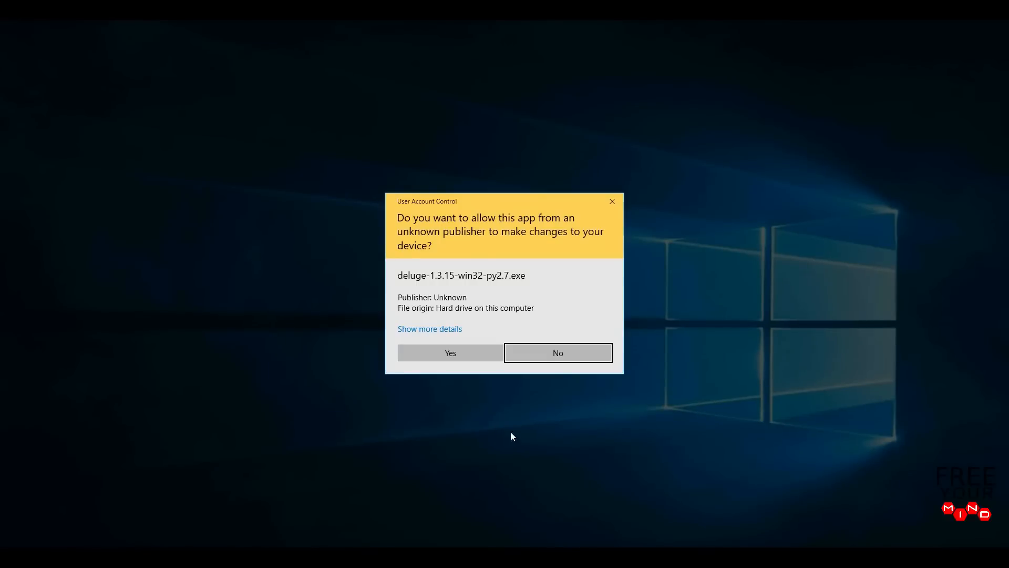
- Approve the installer and install Deluge 1.3.15 with default components and install folder
left_click(432, 355)
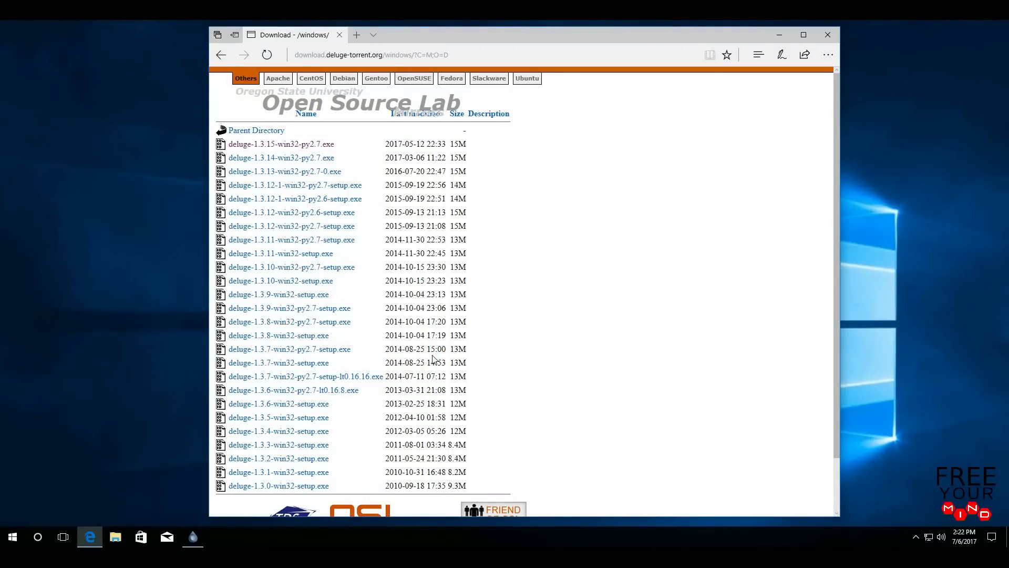
left_click(195, 541)
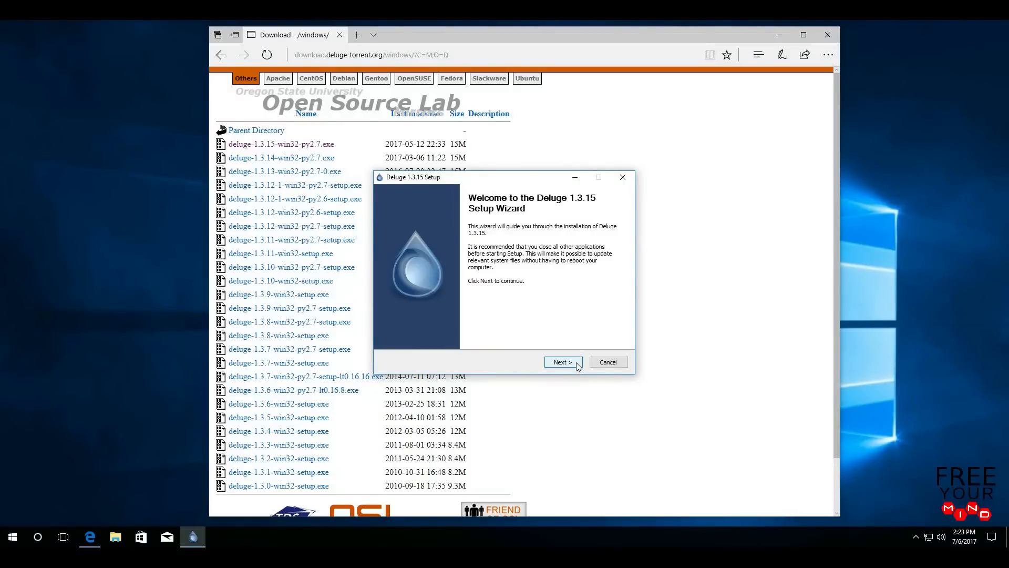
left_click(562, 362)
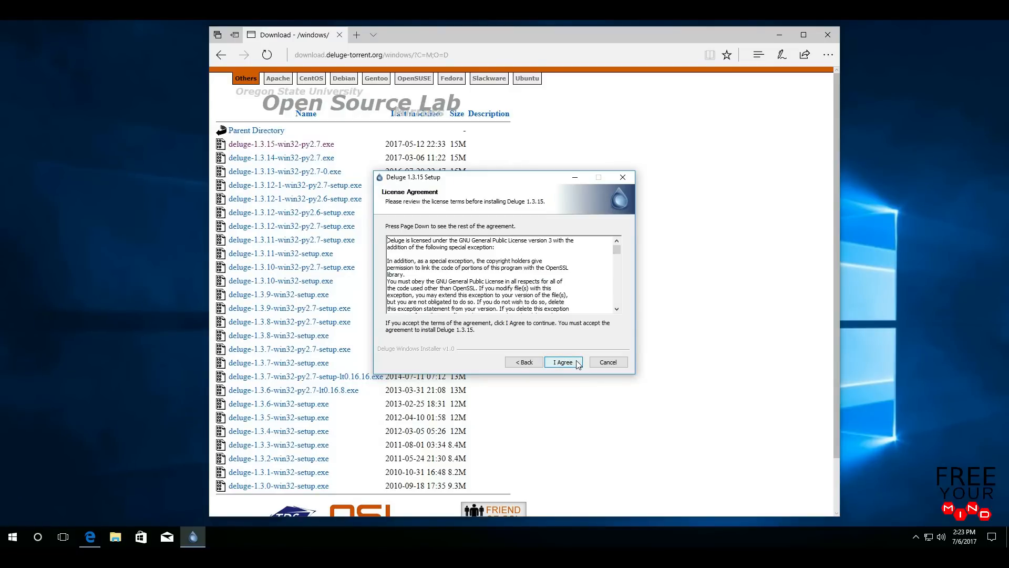
left_click(563, 362)
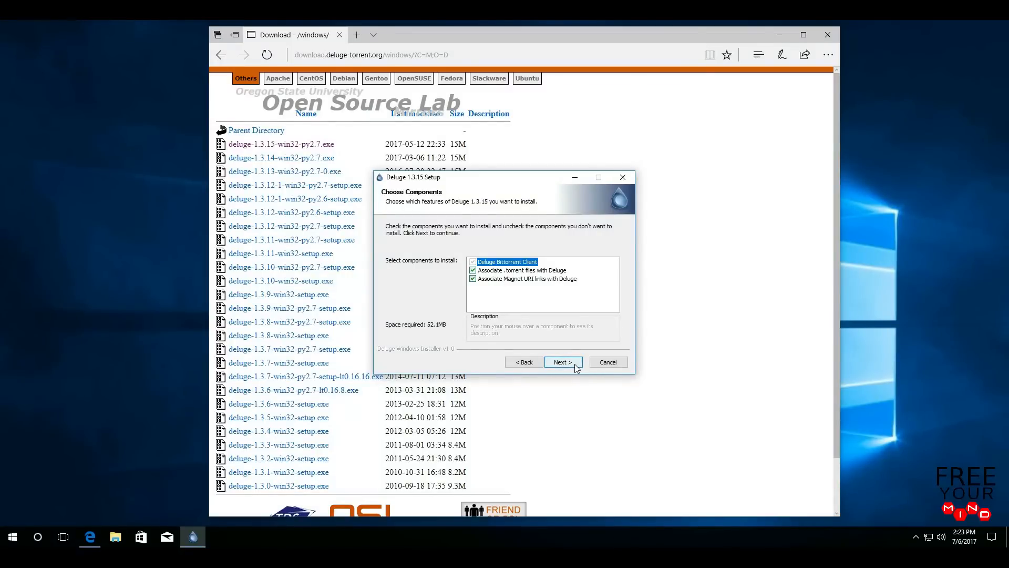
left_click(577, 365)
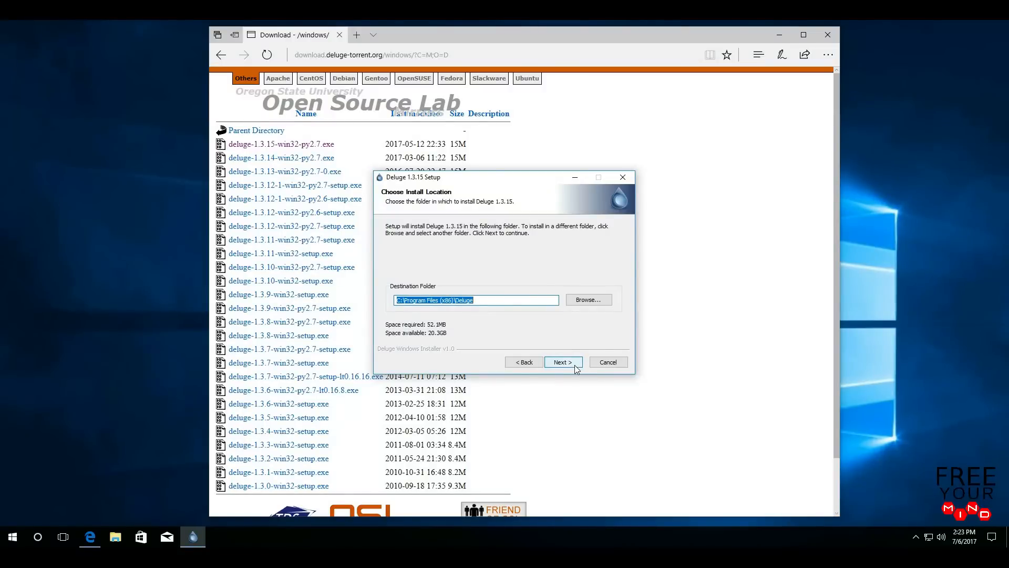
left_click(576, 363)
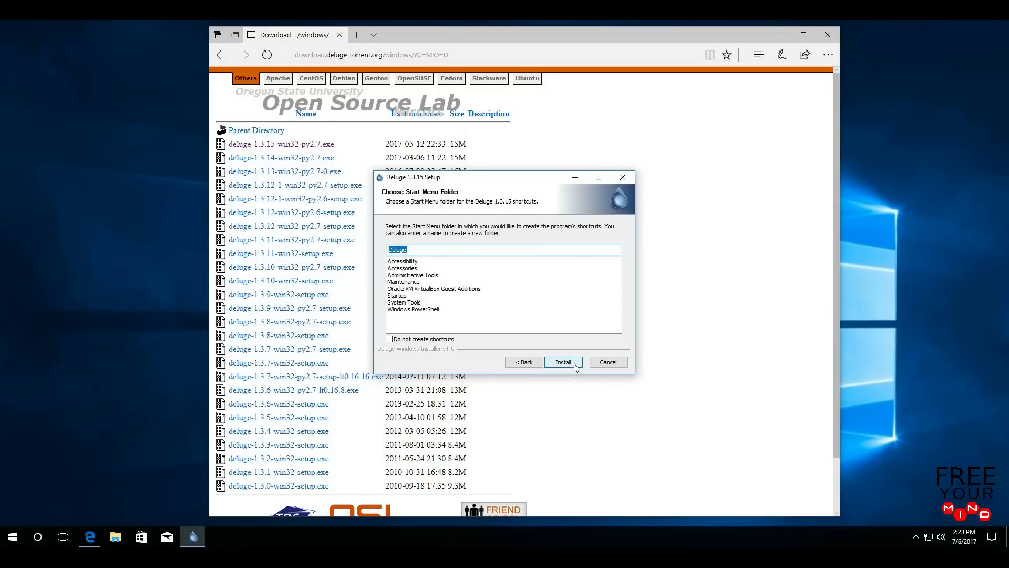
left_click(575, 364)
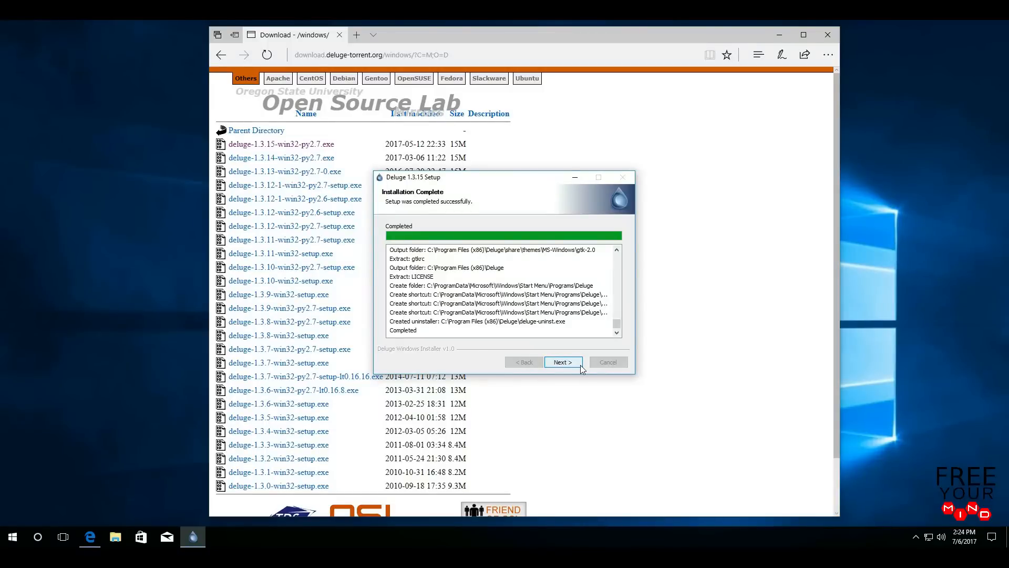
left_click(563, 362)
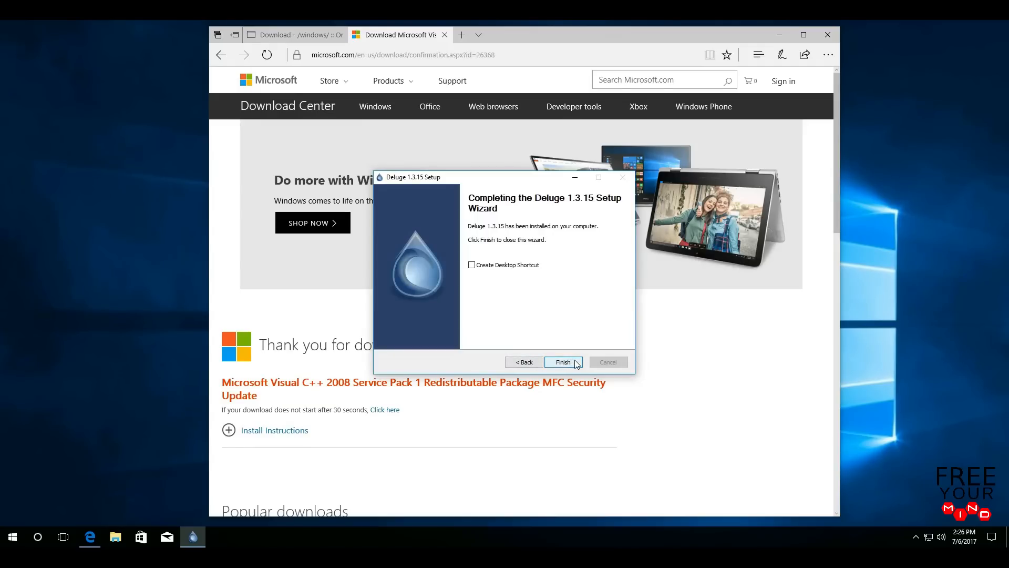
- Finish setup, launch Deluge from Start, and allow it through the firewall on private and public networks
left_click(577, 364)
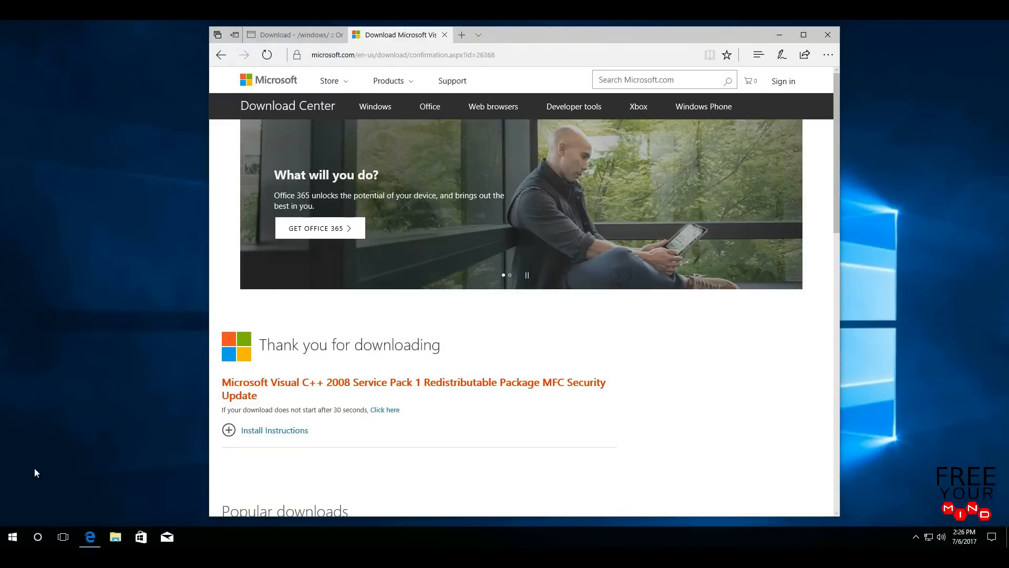
left_click(10, 535)
scroll(159, 269, "down", 4)
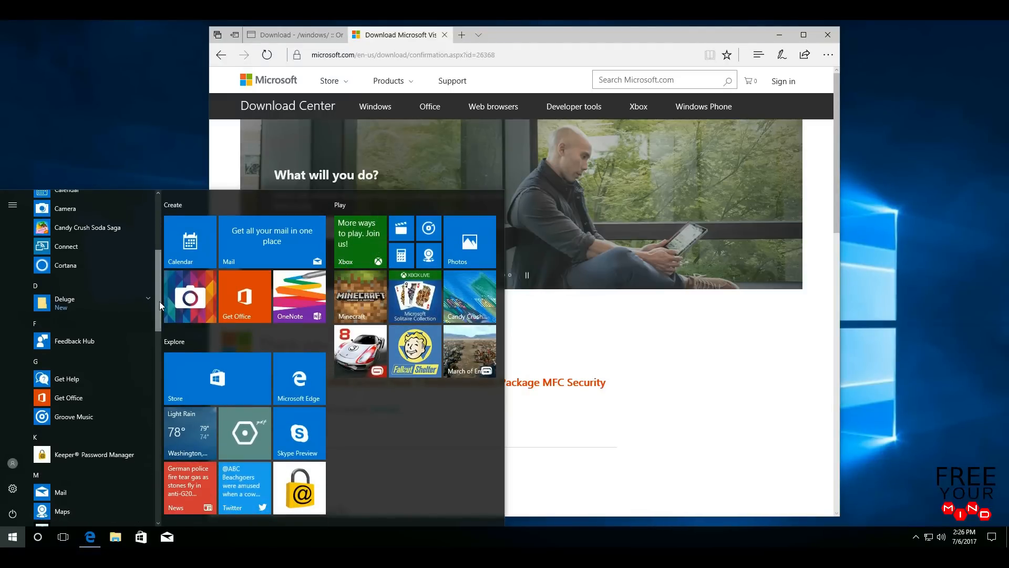
left_click(144, 297)
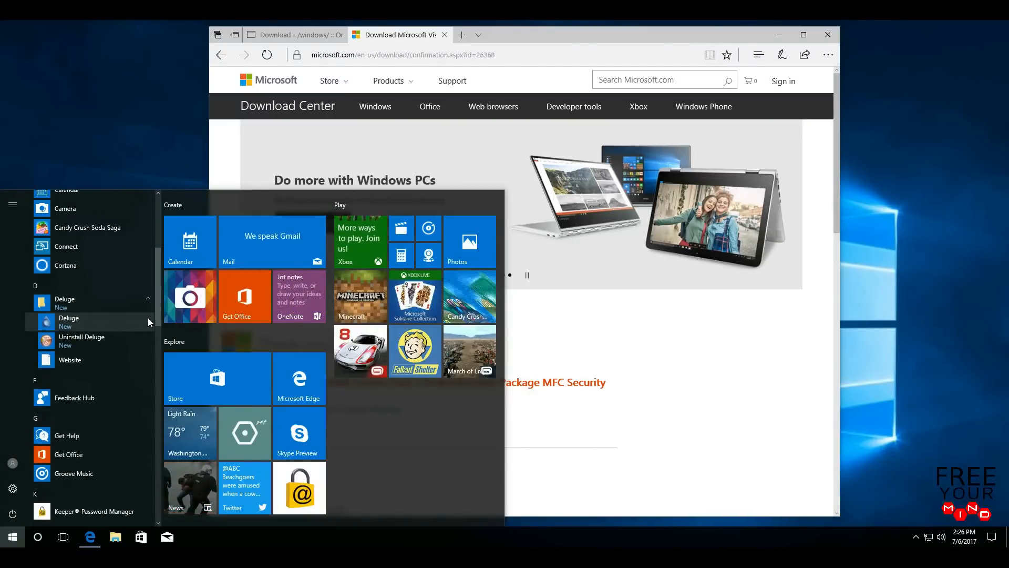
left_click(111, 321)
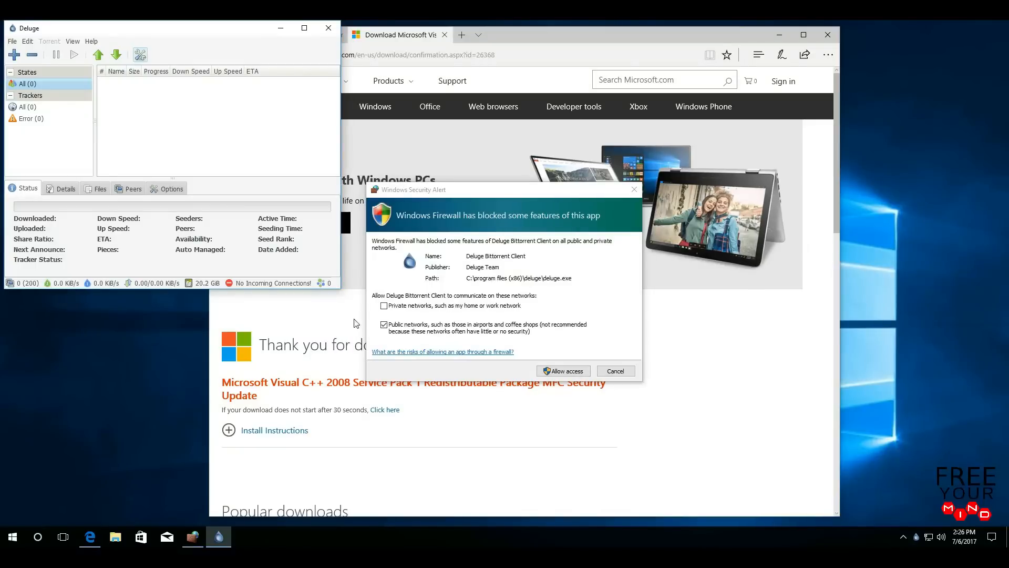
left_click(458, 306)
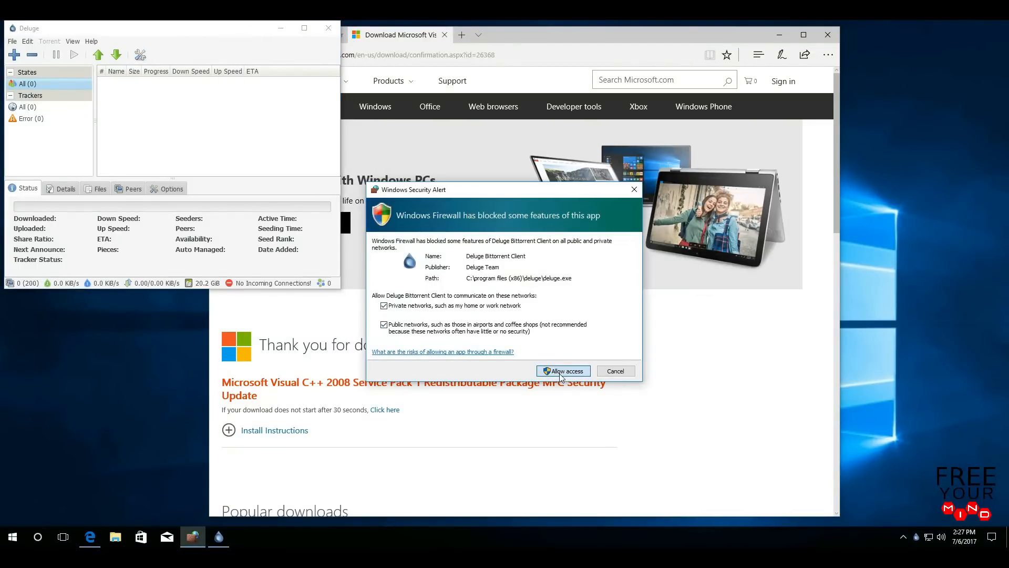
left_click(561, 372)
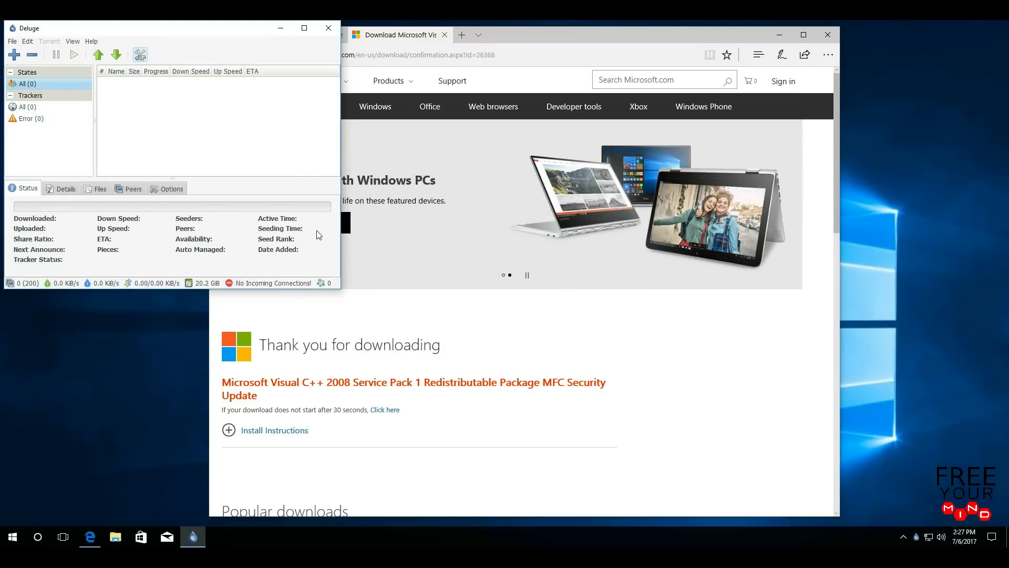
- Enlarge the Deluge window and go to linuxmint.com in Edge
left_click_drag(339, 287, 561, 448)
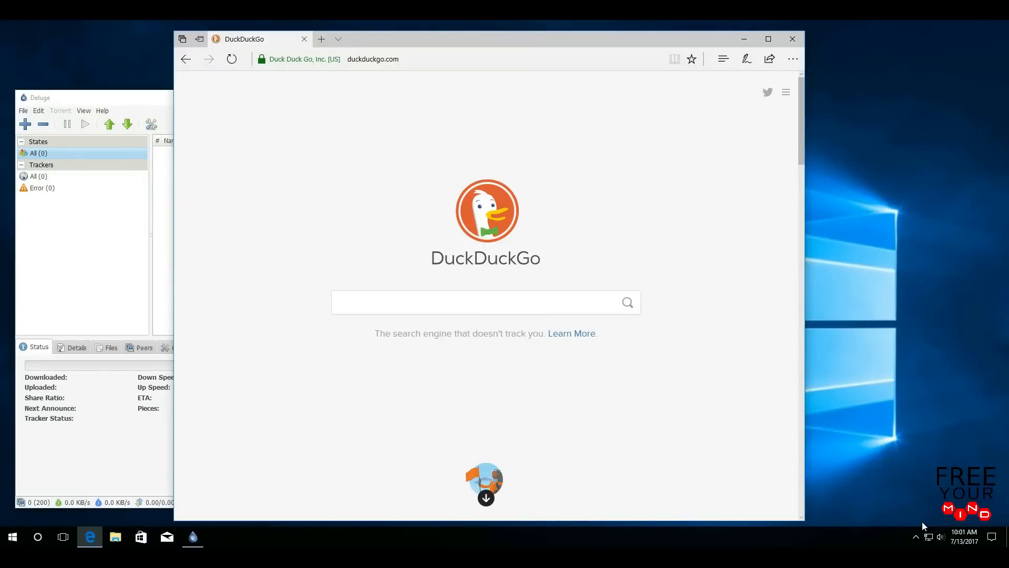
left_click(454, 60)
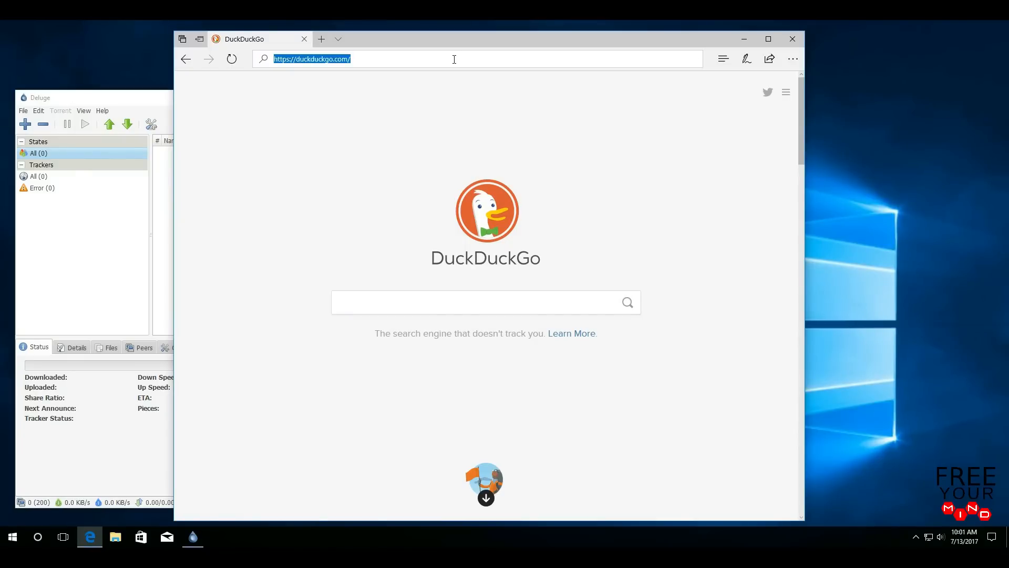
type("linu")
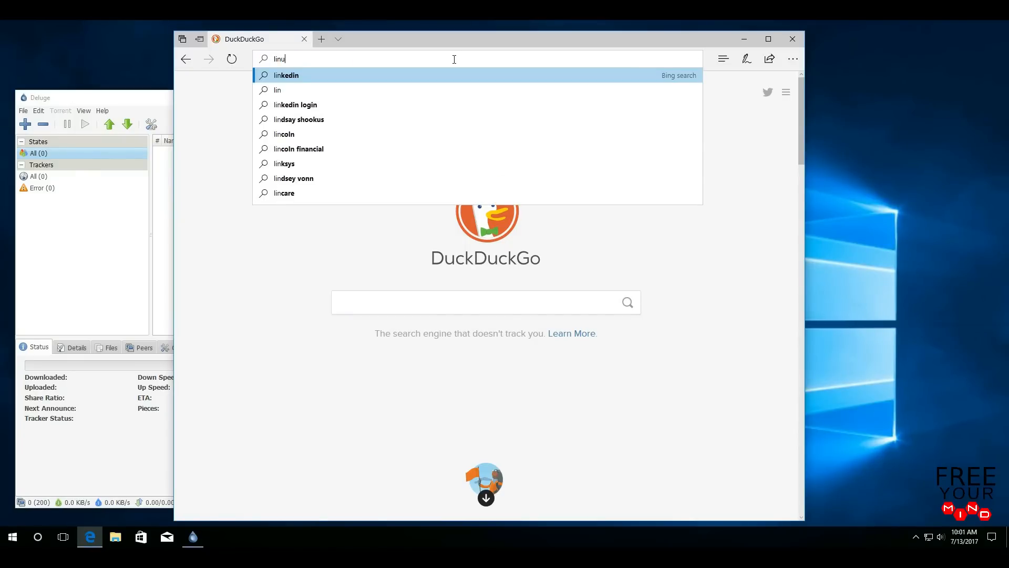
type("xmint")
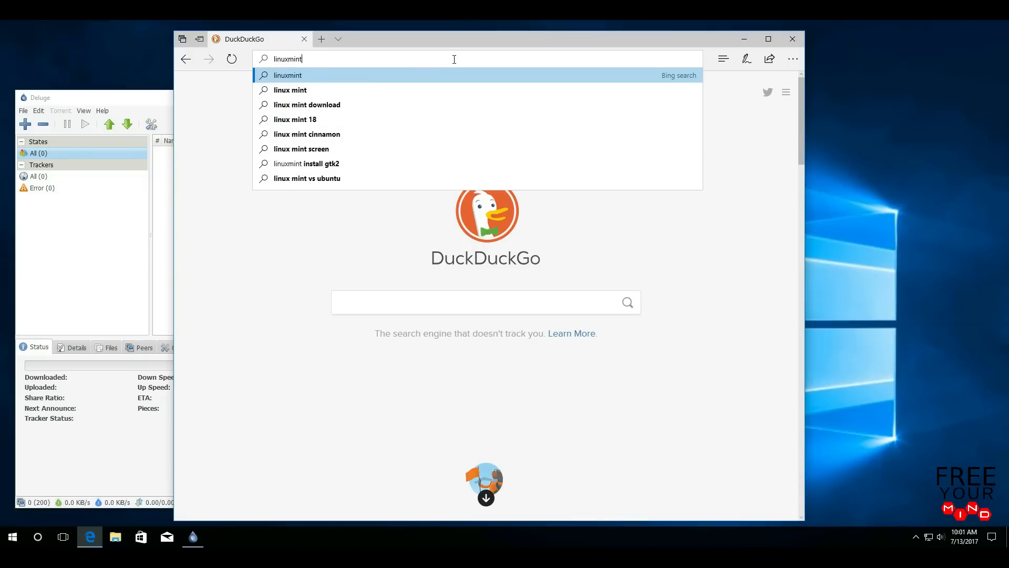
type(".com")
key("Return")
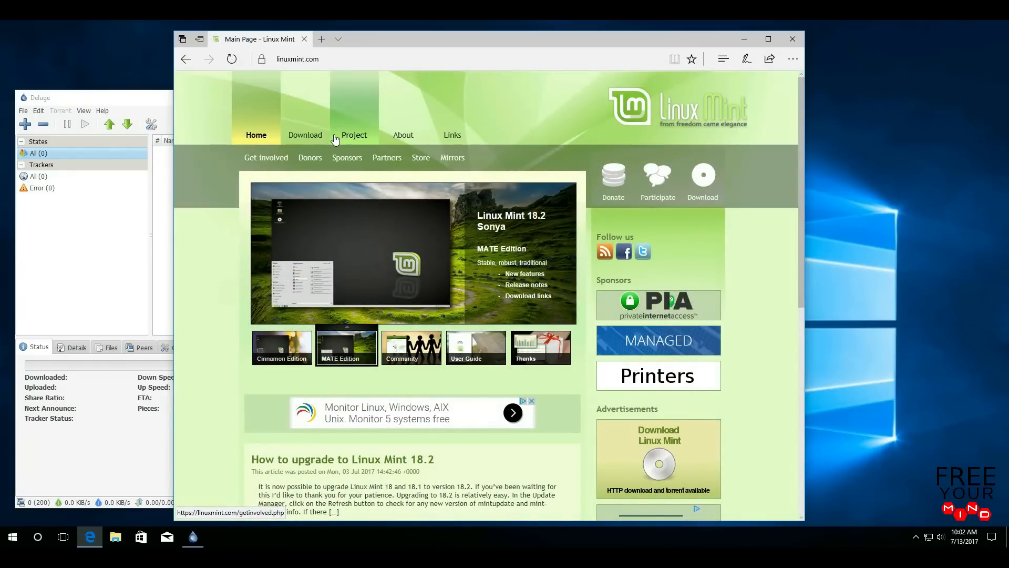
- Open the Linux Mint 18.2 download page and pick the Cinnamon 64-bit edition
mouse_move(303, 135)
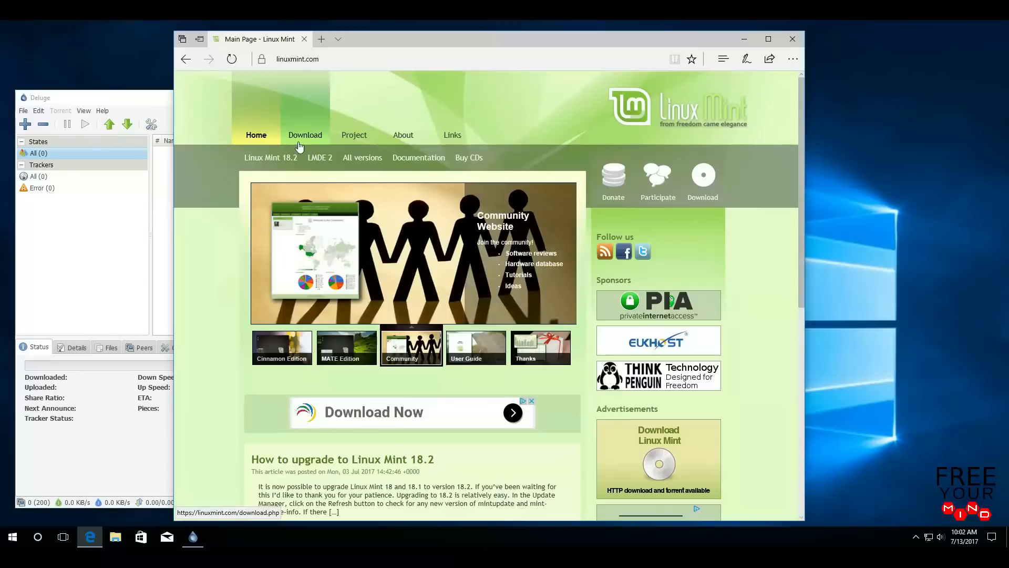
left_click(279, 168)
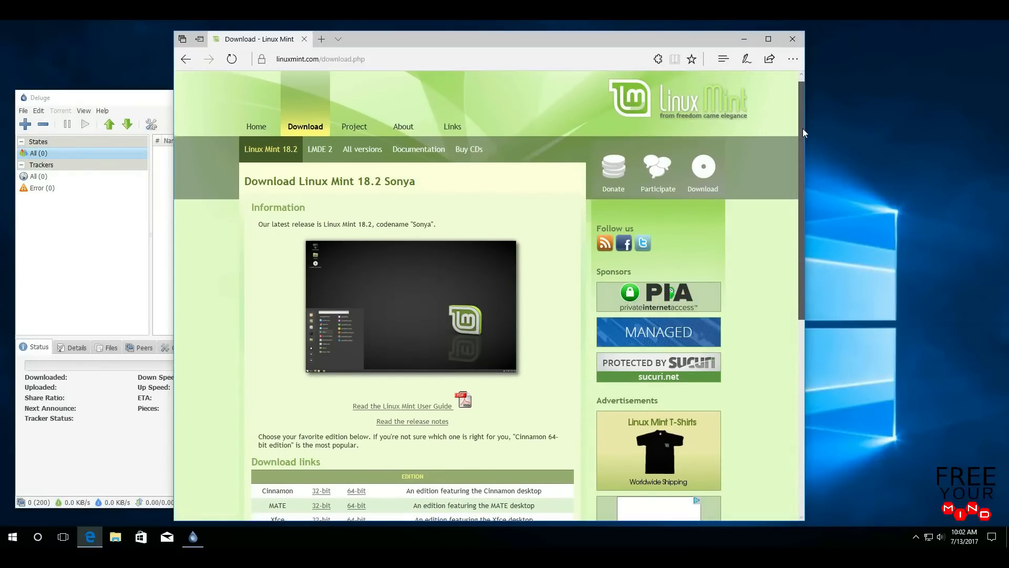
left_click_drag(802, 130, 797, 190)
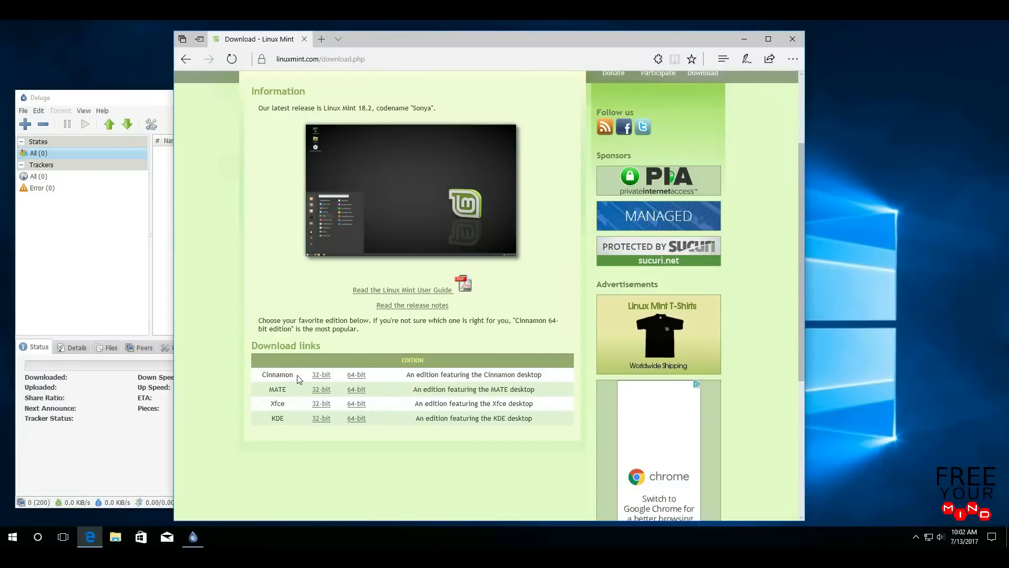
left_click(359, 377)
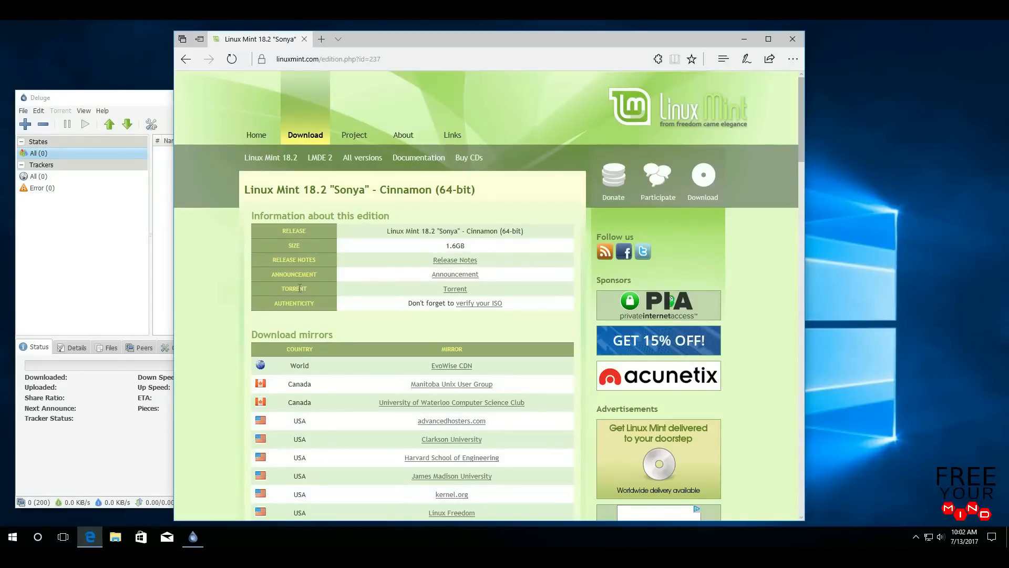
- Download the Cinnamon 64-bit torrent file and open it in Deluge
left_click(460, 293)
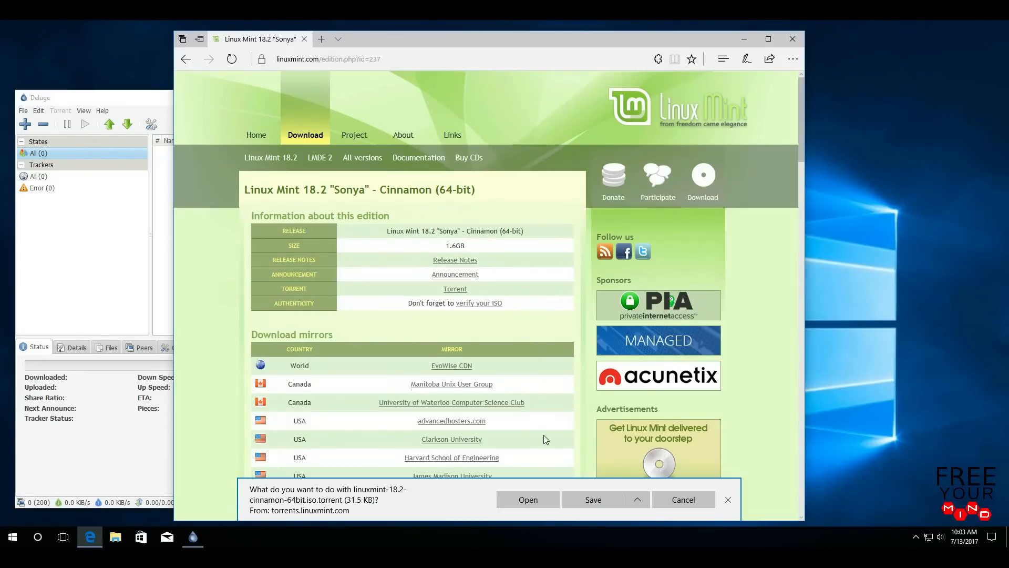
left_click(547, 499)
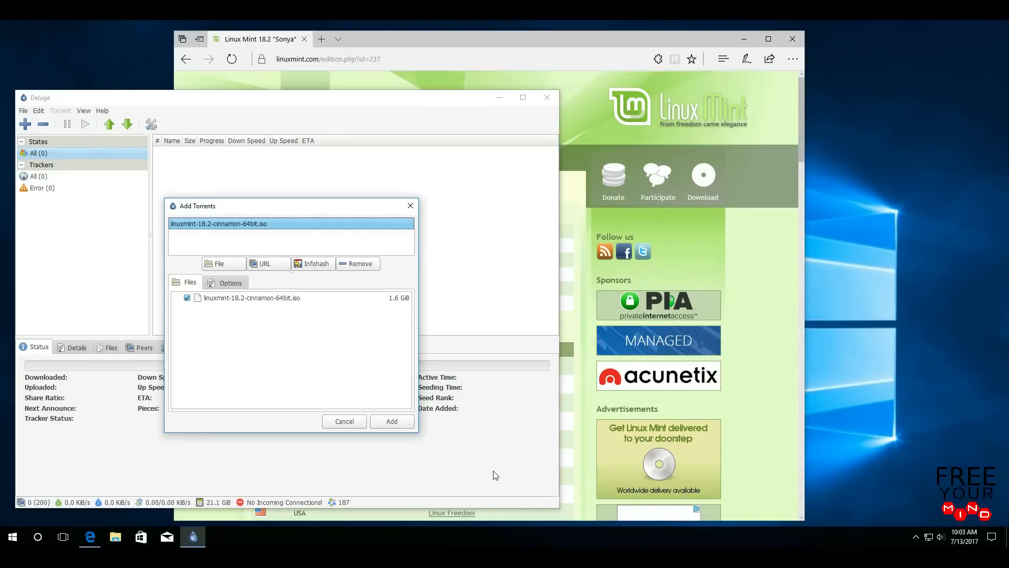
- Add the linuxmint-18.2-cinnamon-64bit.iso torrent, select it, and widen the Name column
left_click(407, 426)
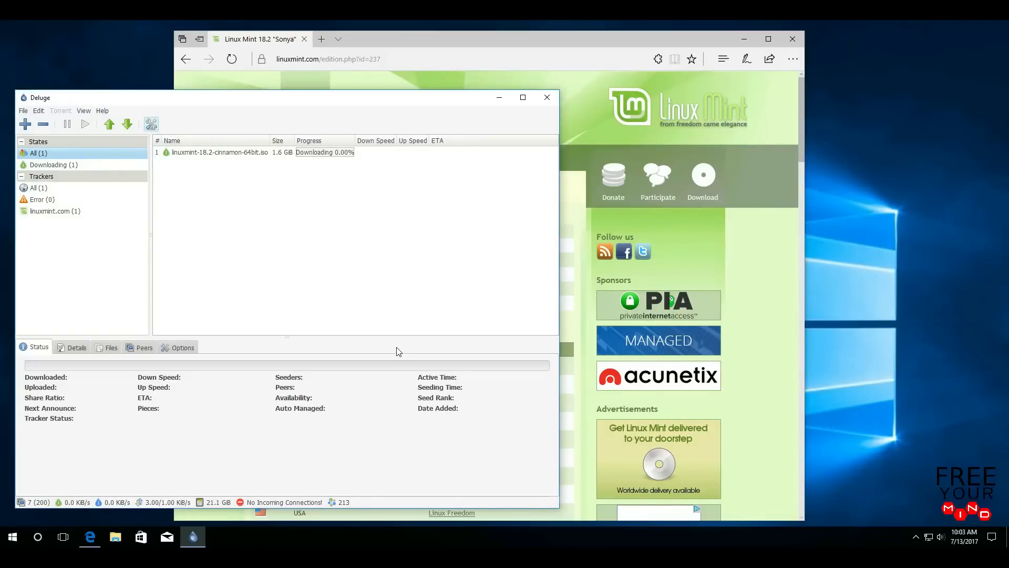
left_click(246, 156)
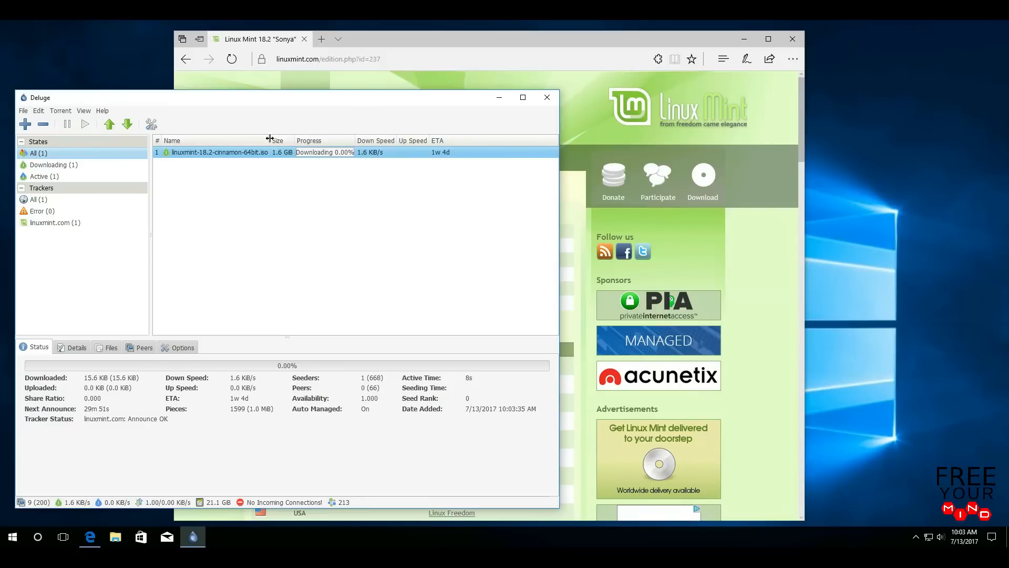
left_click_drag(270, 138, 320, 144)
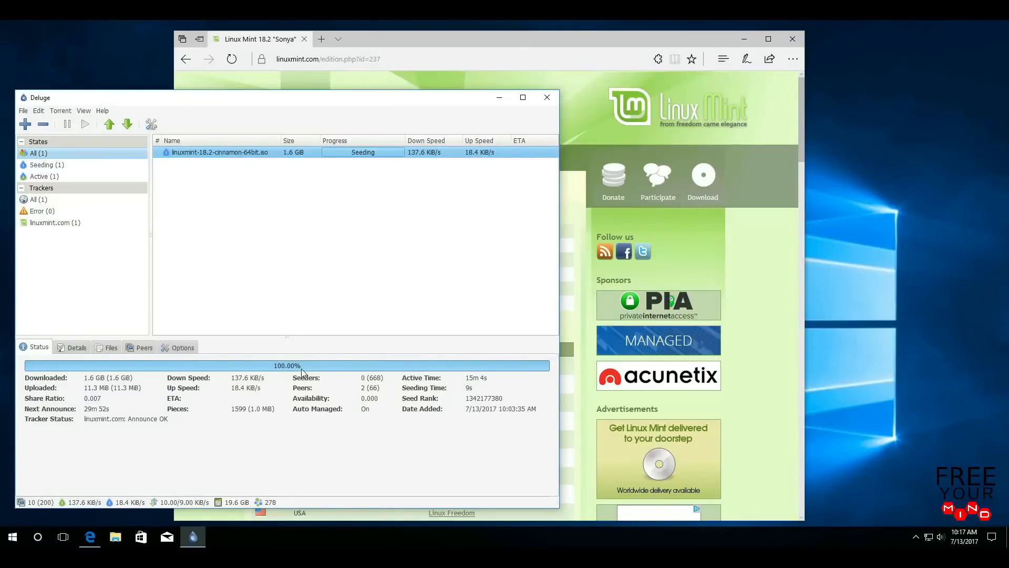
- Bring Edge to the front and load rufus.akeo.ie
left_click(422, 41)
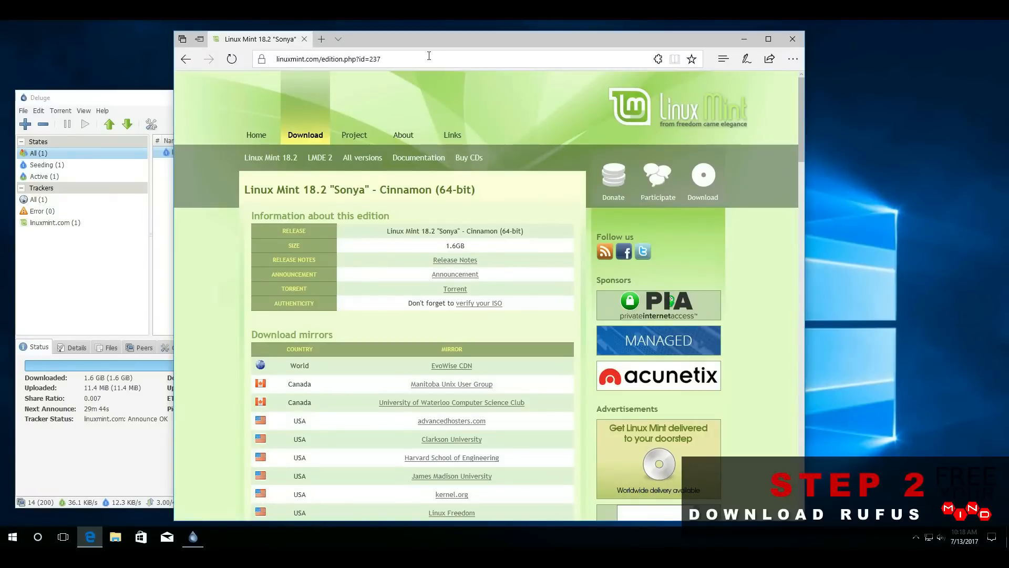
left_click(429, 59)
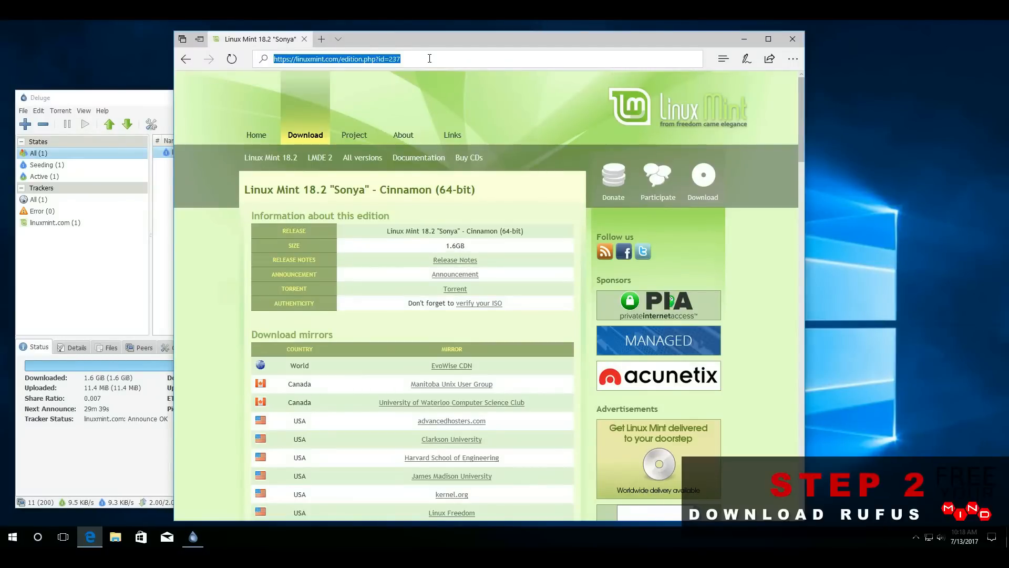
type("rufus")
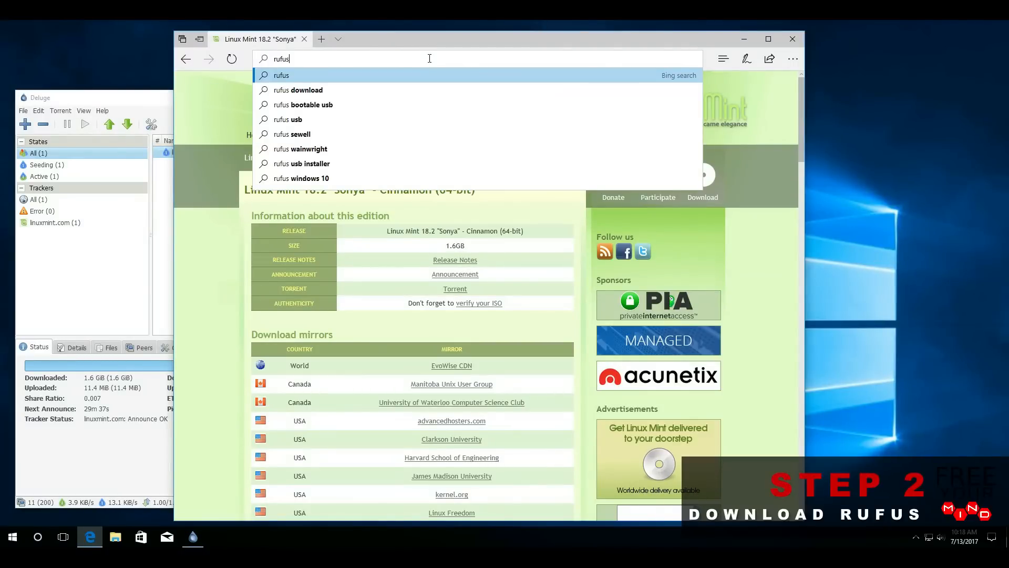
type(".a")
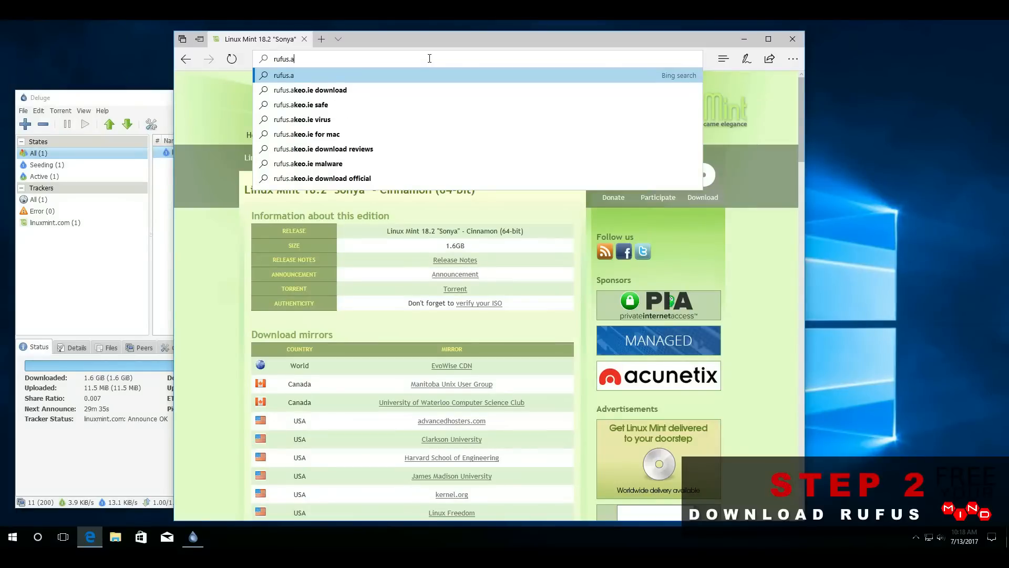
type("k")
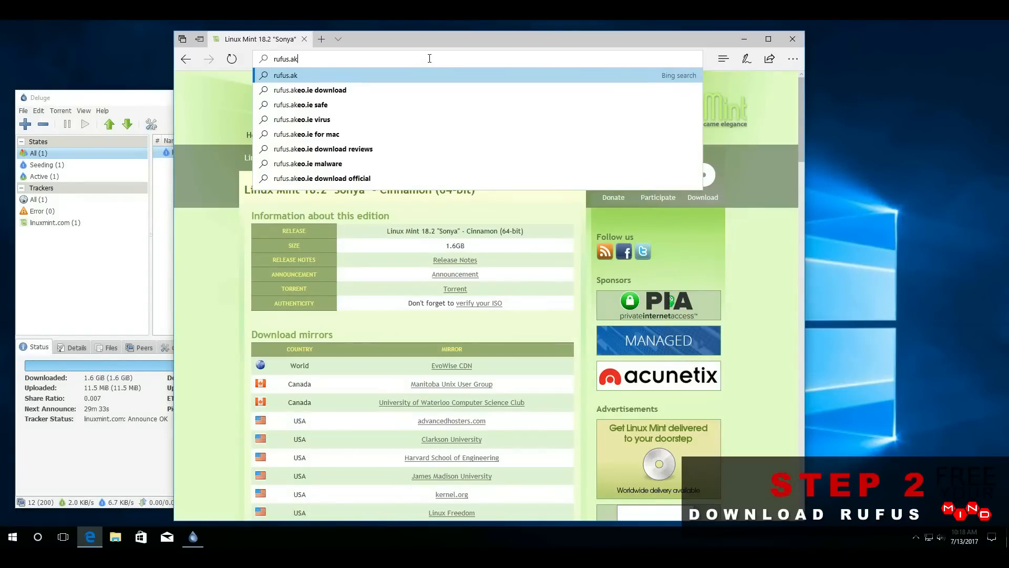
type("eo.ie")
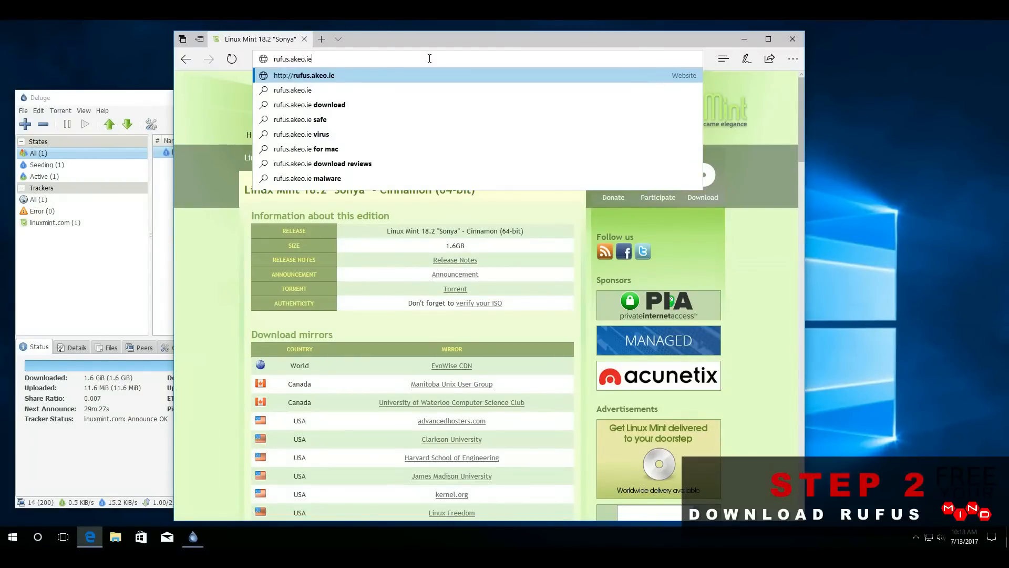
key("Return")
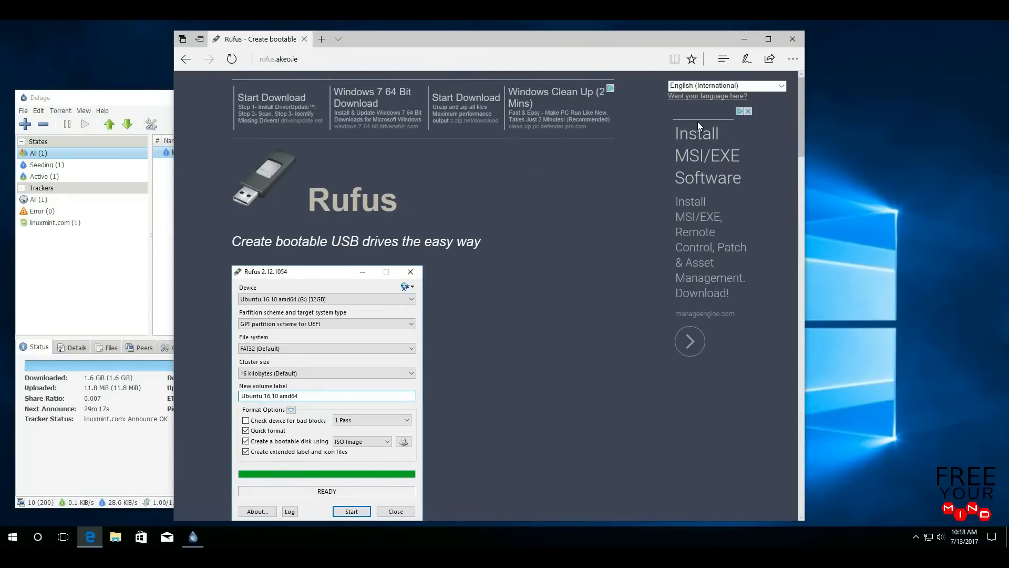
- Download rufus-2.15.exe from the Download section and run it
left_click_drag(799, 108, 802, 217)
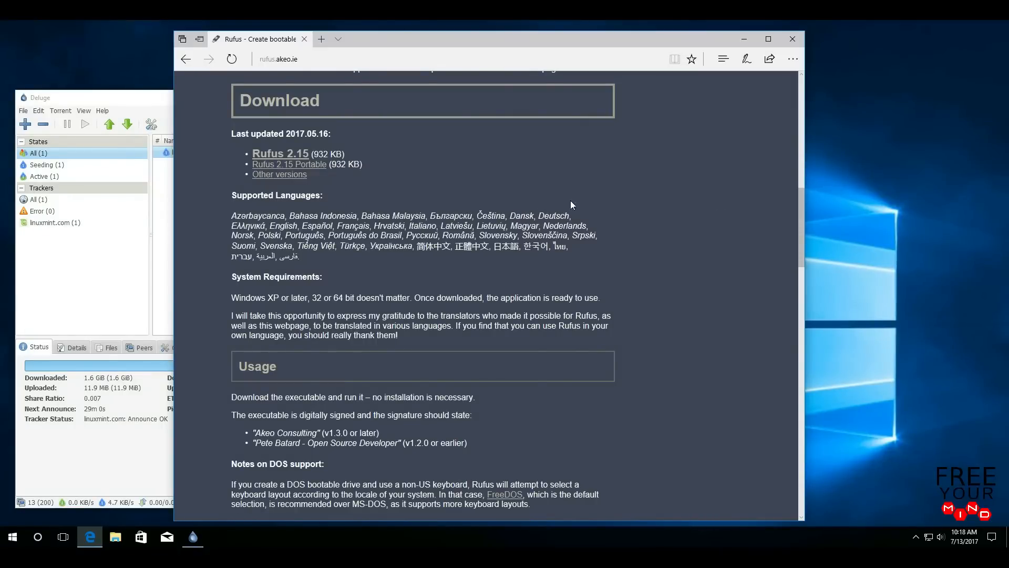
left_click(296, 159)
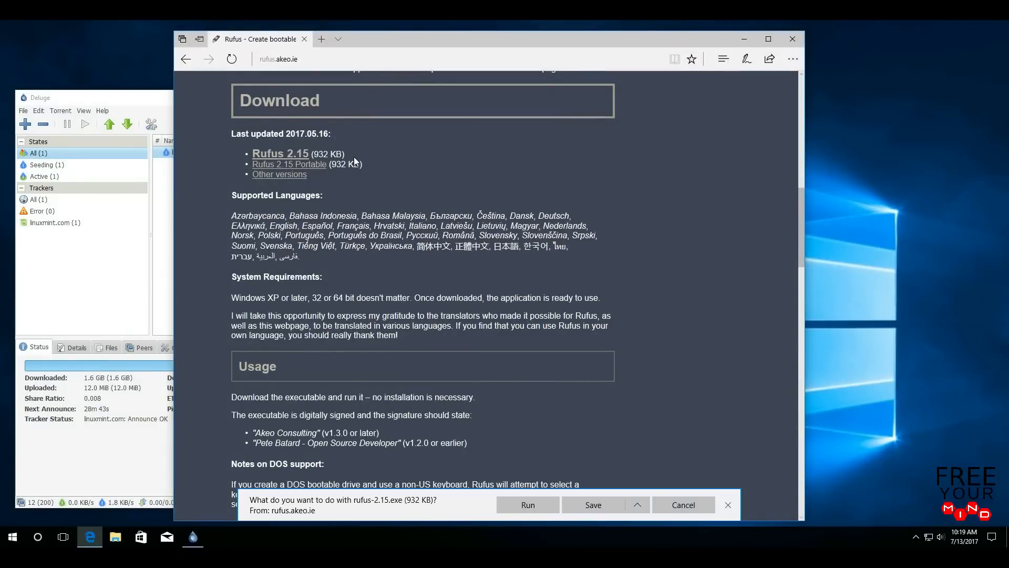
left_click(549, 505)
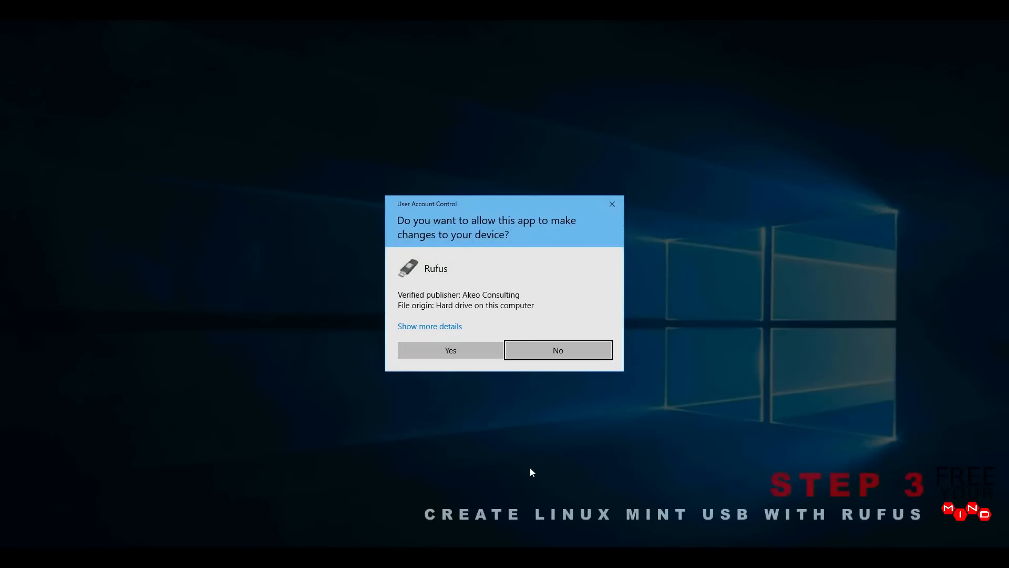
- Approve the User Account Control prompt for Rufus by Akeo Consulting
left_click(474, 353)
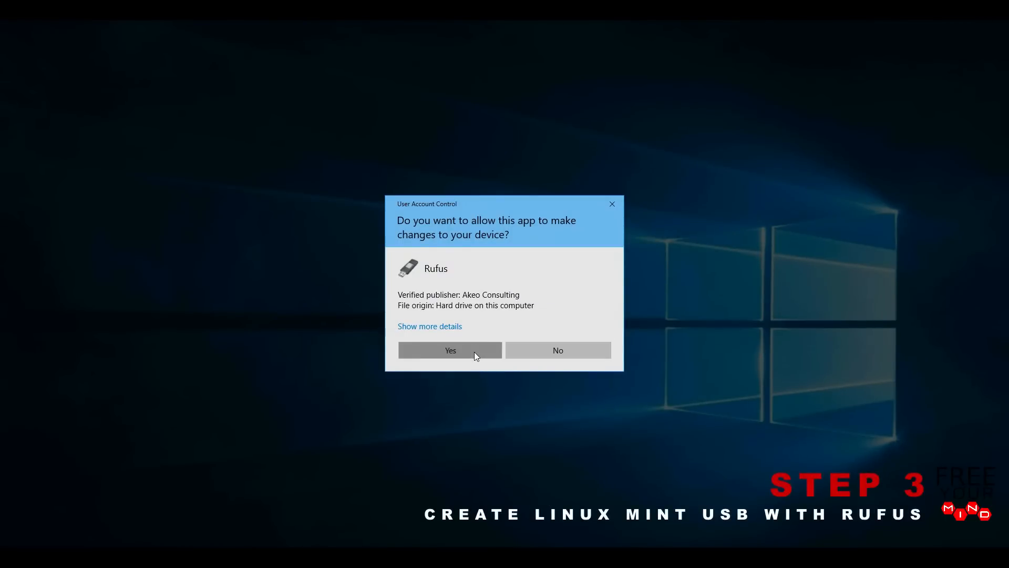
left_click(451, 350)
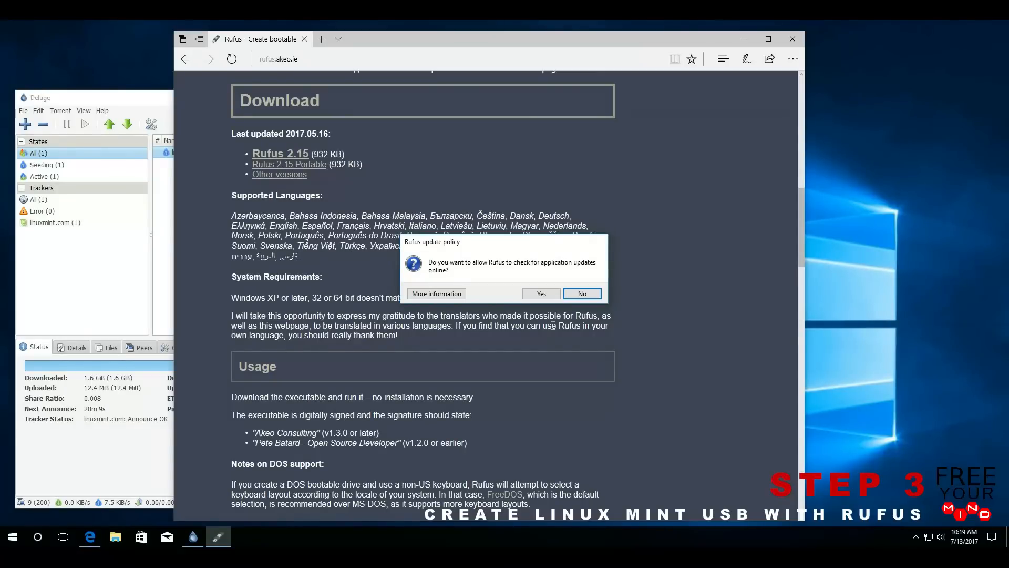
- Answer No to Rufus's online update check policy
left_click(597, 298)
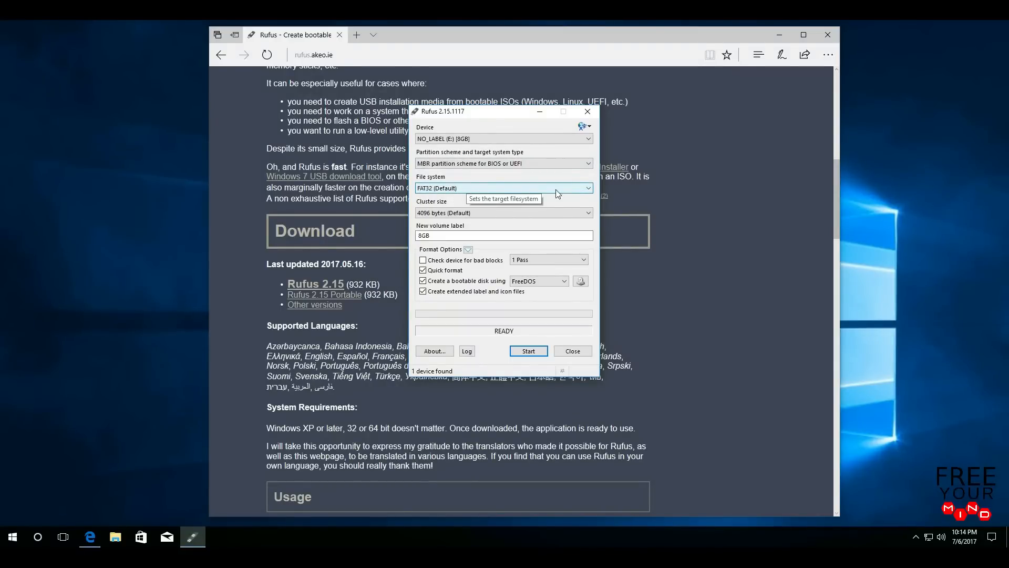
- Keep FAT32 as the file system and switch the bootable disk type from FreeDOS to ISO Image
left_click(589, 188)
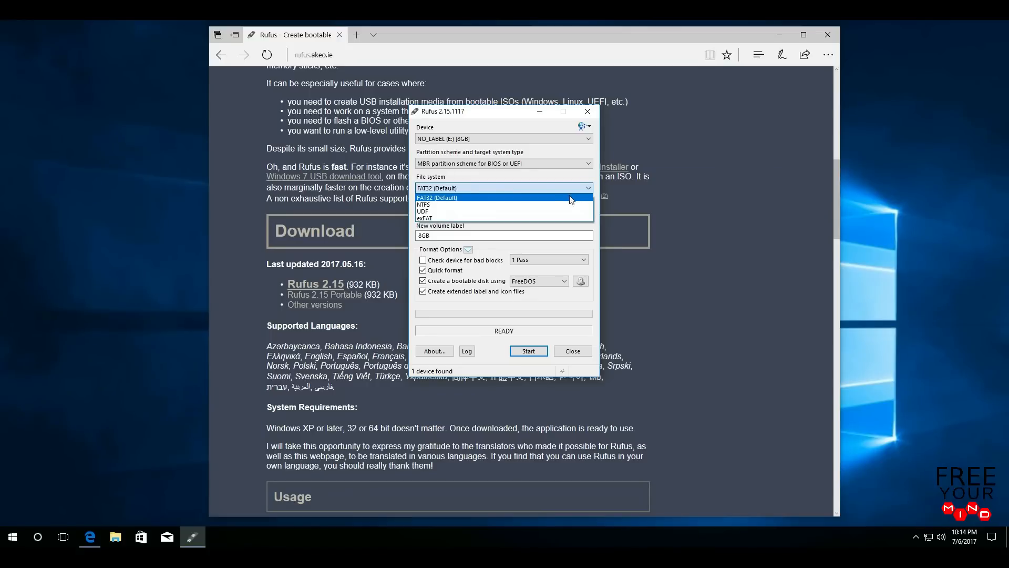
left_click(466, 198)
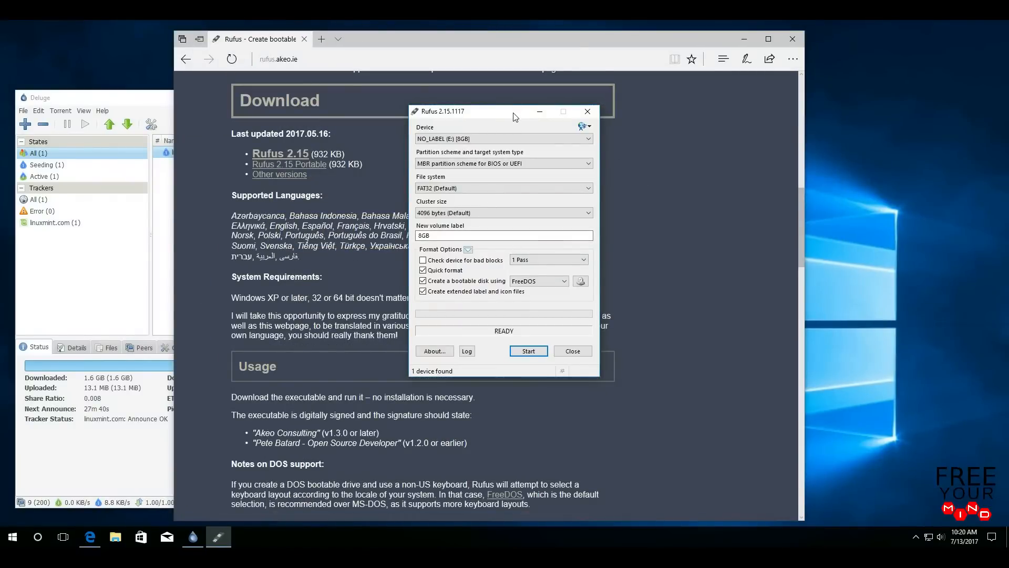
left_click(563, 284)
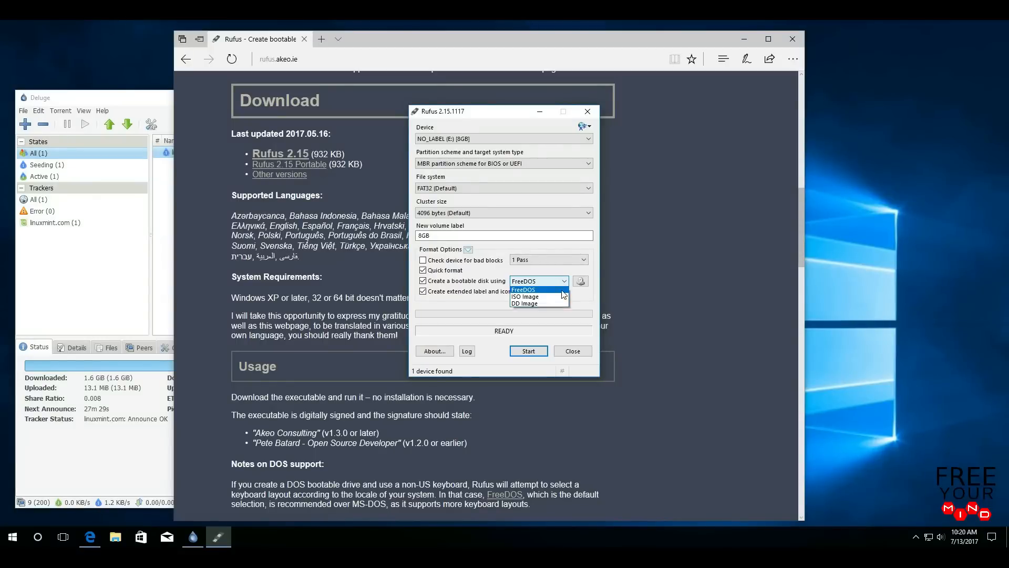
left_click(561, 299)
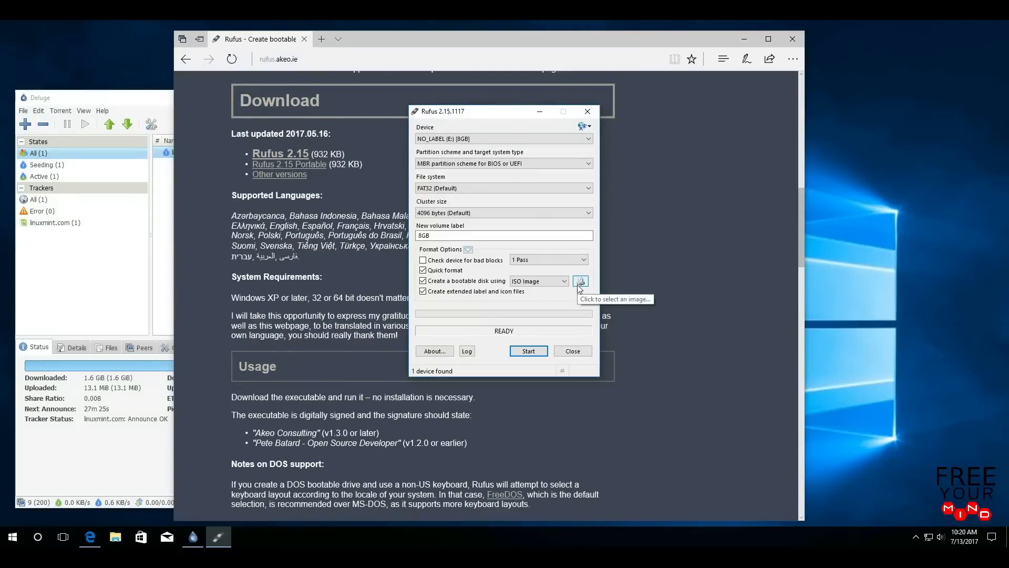
left_click(578, 284)
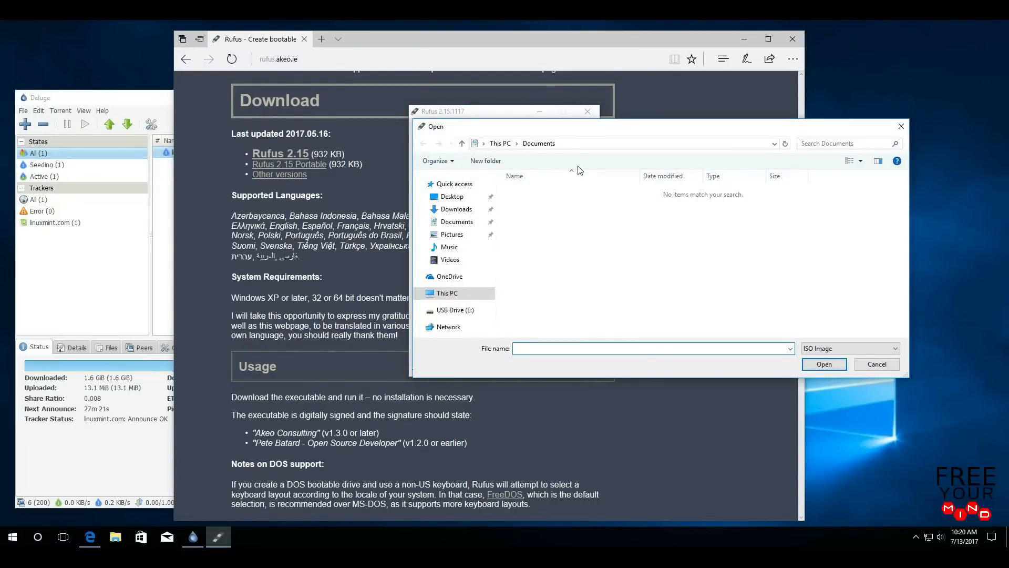
- Load linuxmint-18.2-cinnamon-64bit from the Downloads folder as Rufus's disk image
left_click_drag(579, 130, 419, 136)
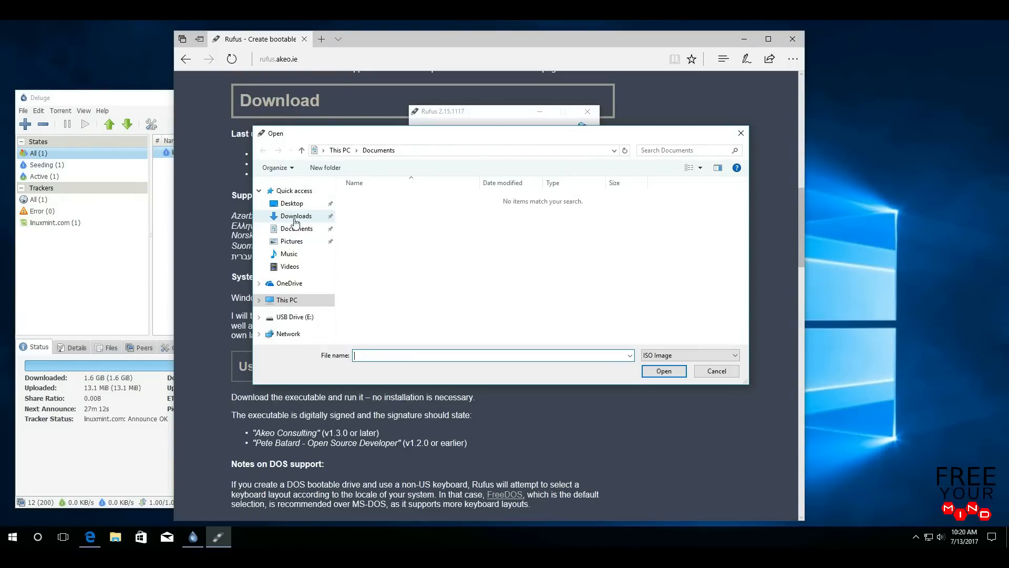
left_click(317, 219)
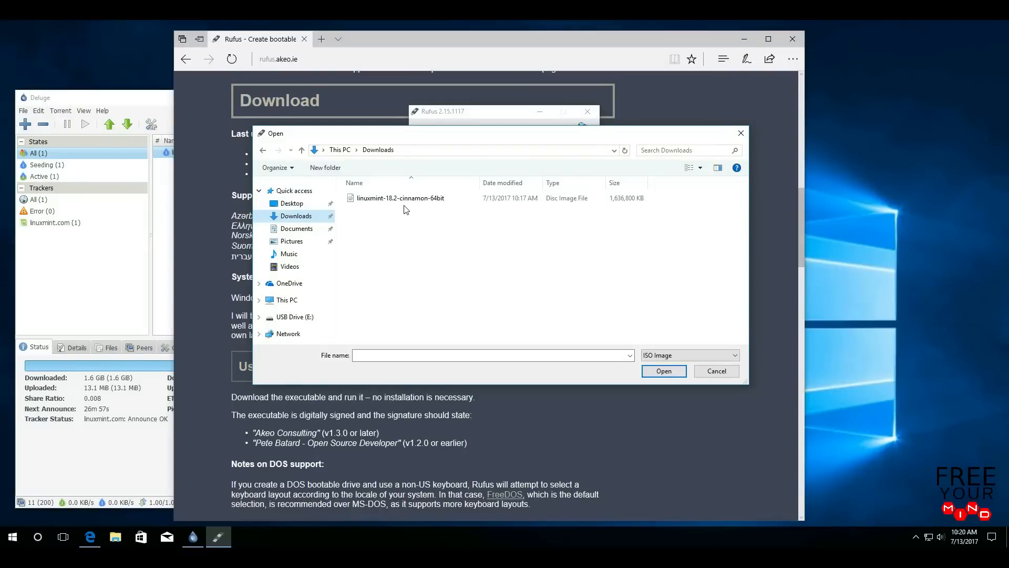
left_click(455, 199)
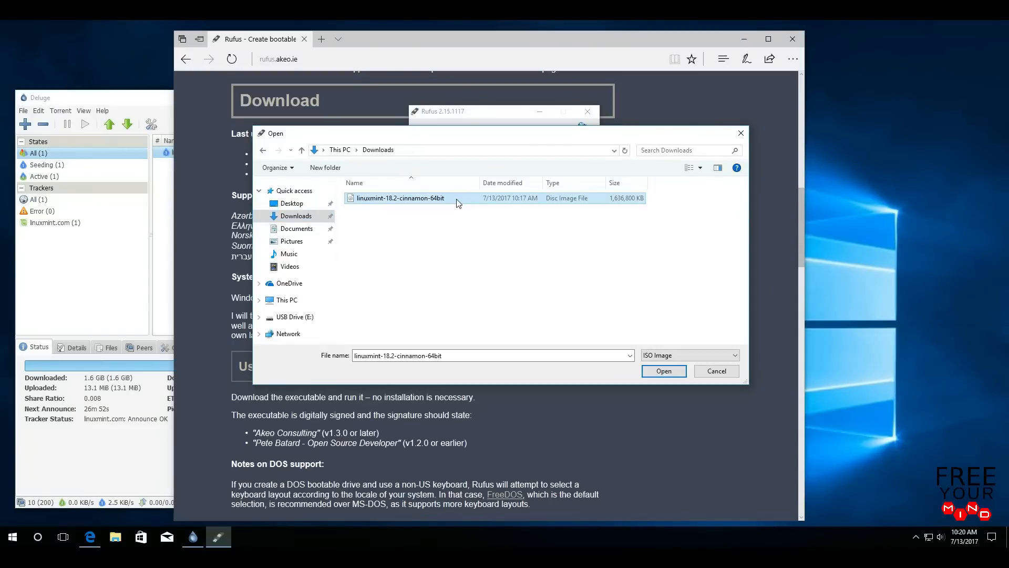
left_click(679, 374)
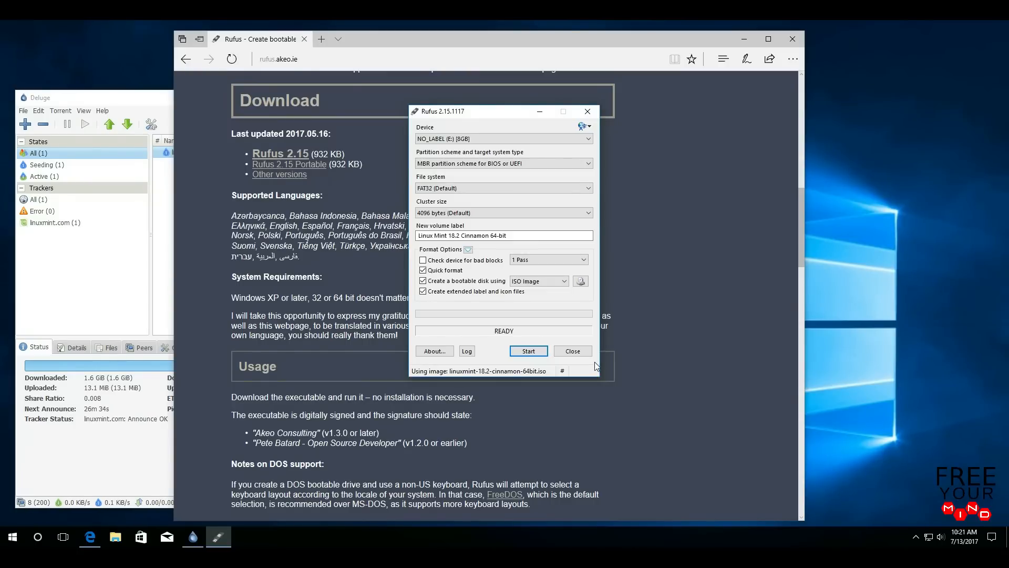
- Start writing to E:, allowing the Syslinux download, keeping ISO Image mode and accepting data erasure
left_click(544, 352)
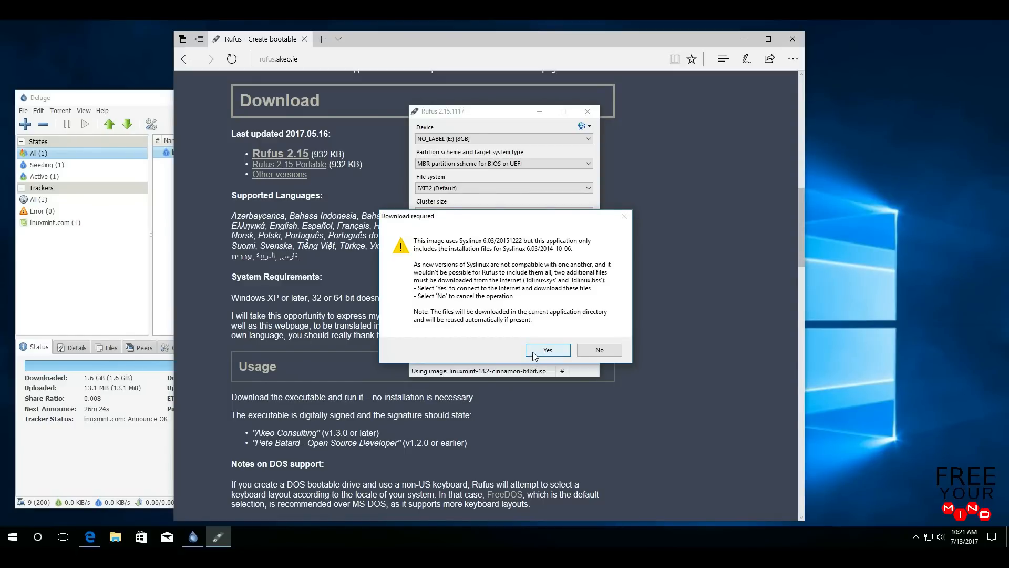
left_click(534, 355)
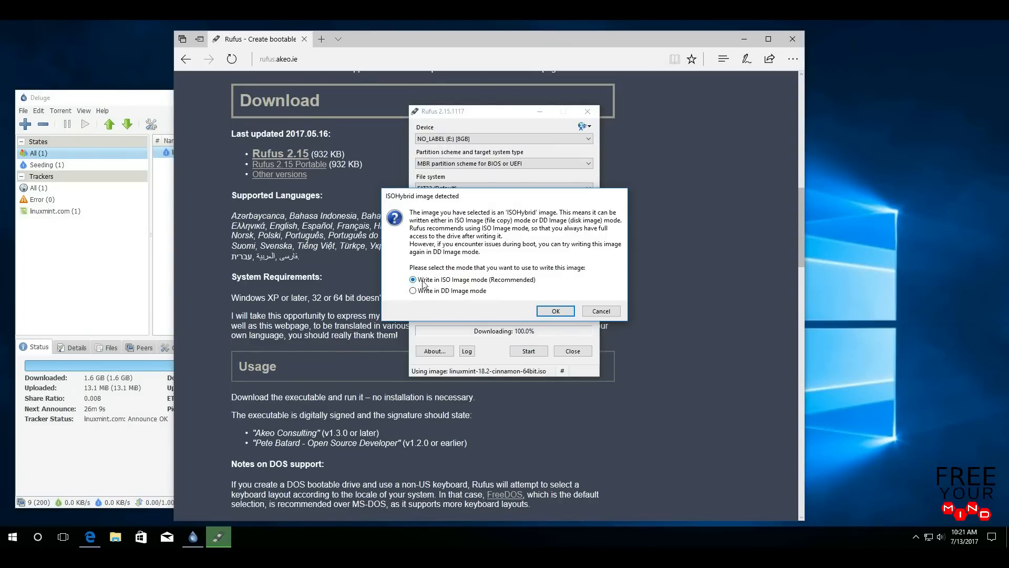
left_click(547, 312)
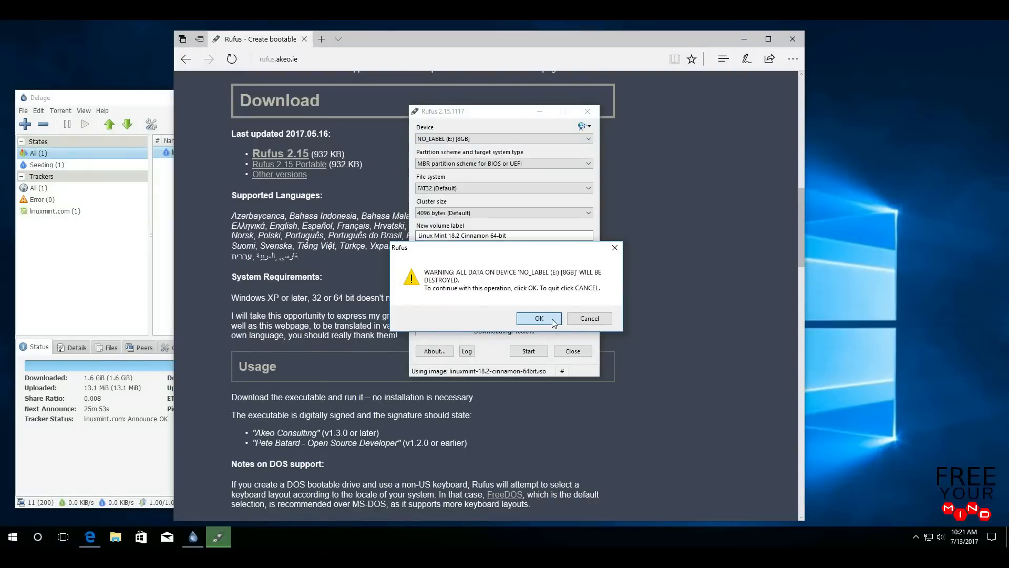
left_click(554, 318)
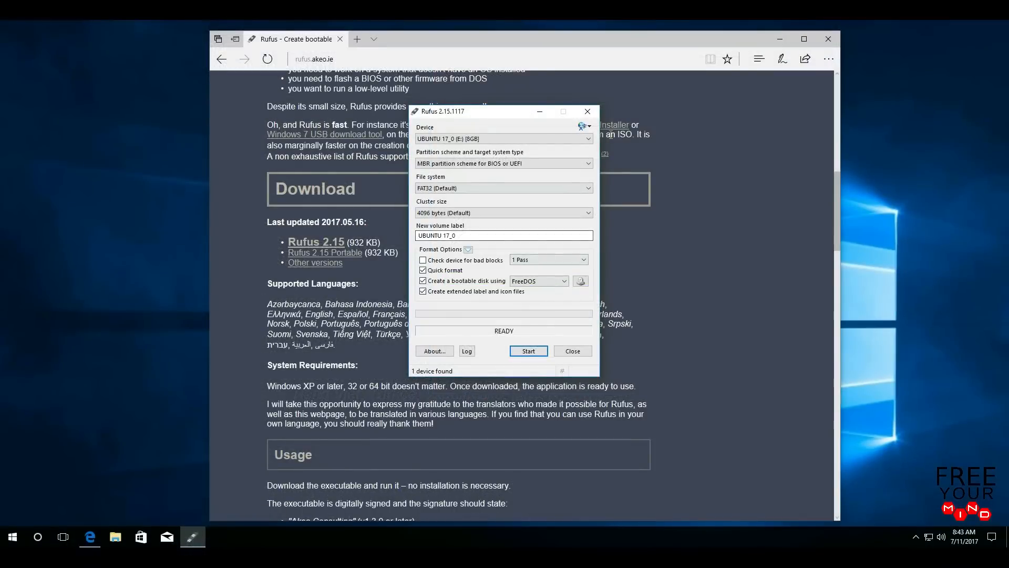
- Close Rufus and Edge, then restart Windows 10 from the Start menu's Power options
left_click(588, 112)
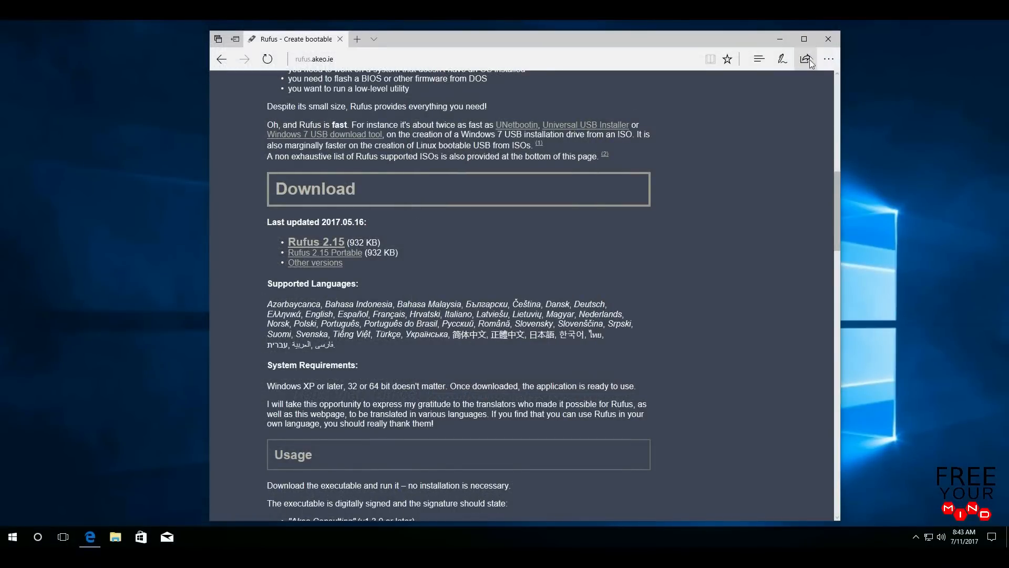
left_click(828, 40)
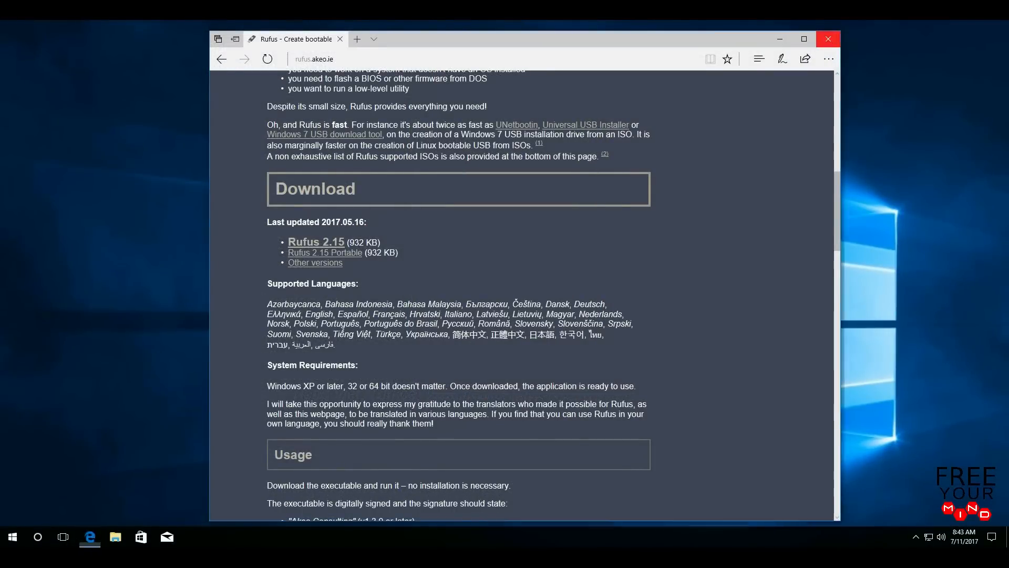
left_click(13, 537)
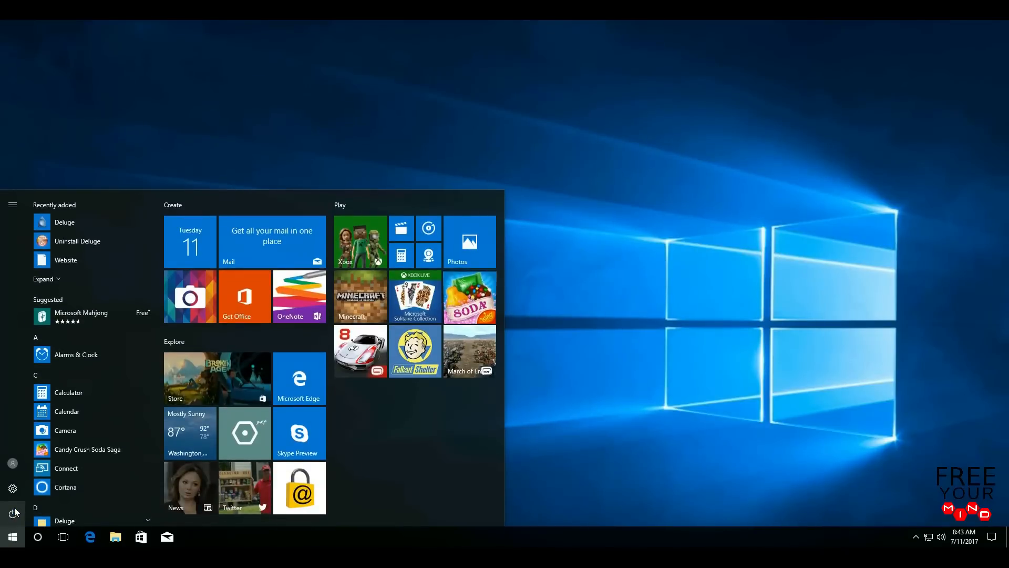
left_click(13, 514)
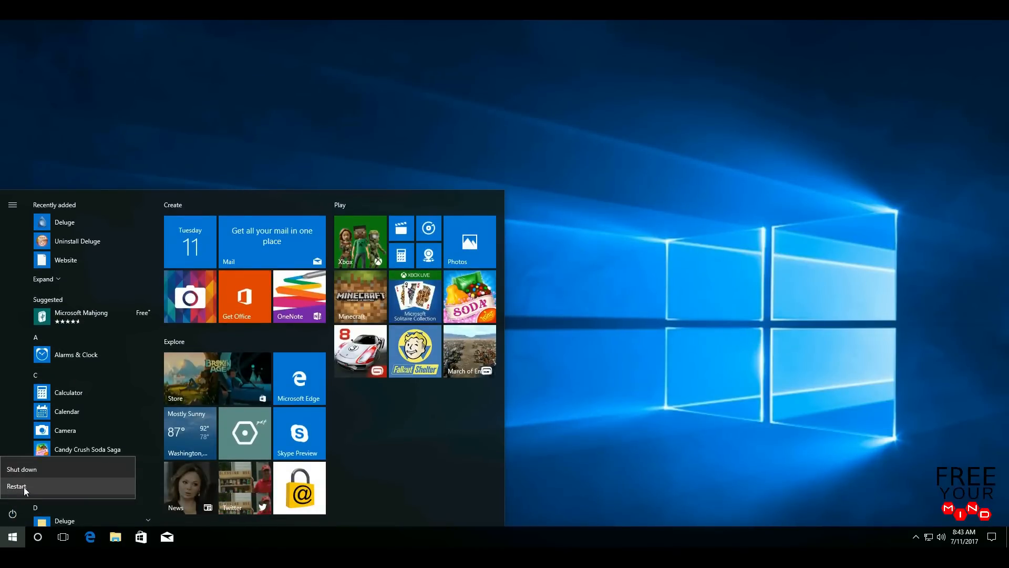
left_click(24, 487)
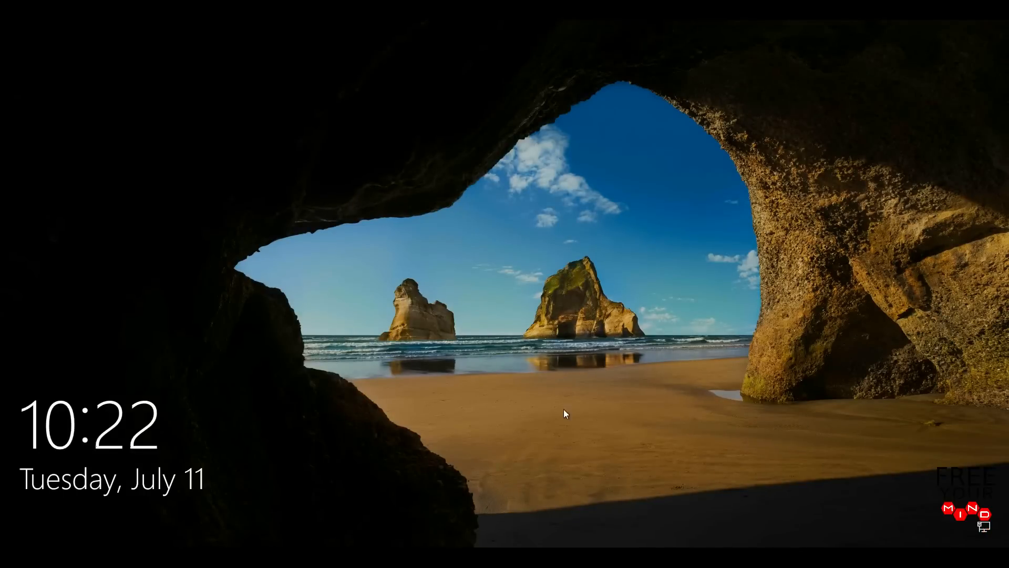
- Dismiss the lock screen and choose Restart from the sign-in screen's power icon
left_click(557, 425)
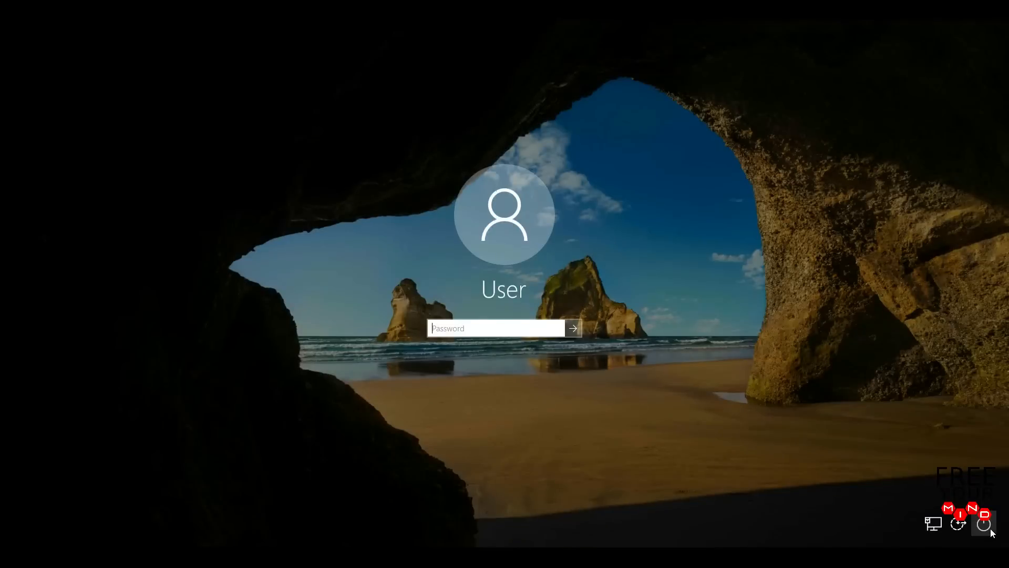
left_click(986, 525)
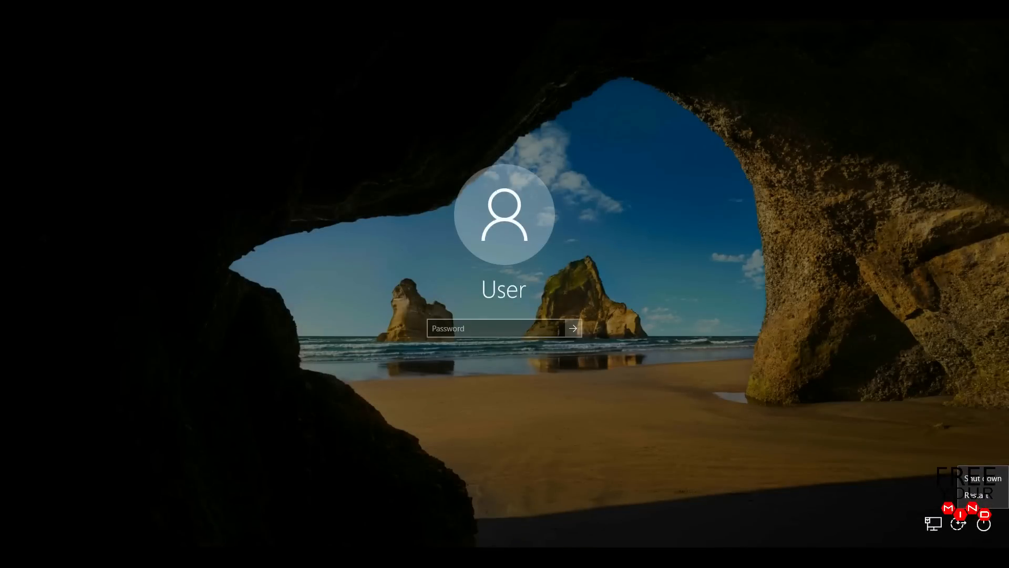
left_click(998, 499)
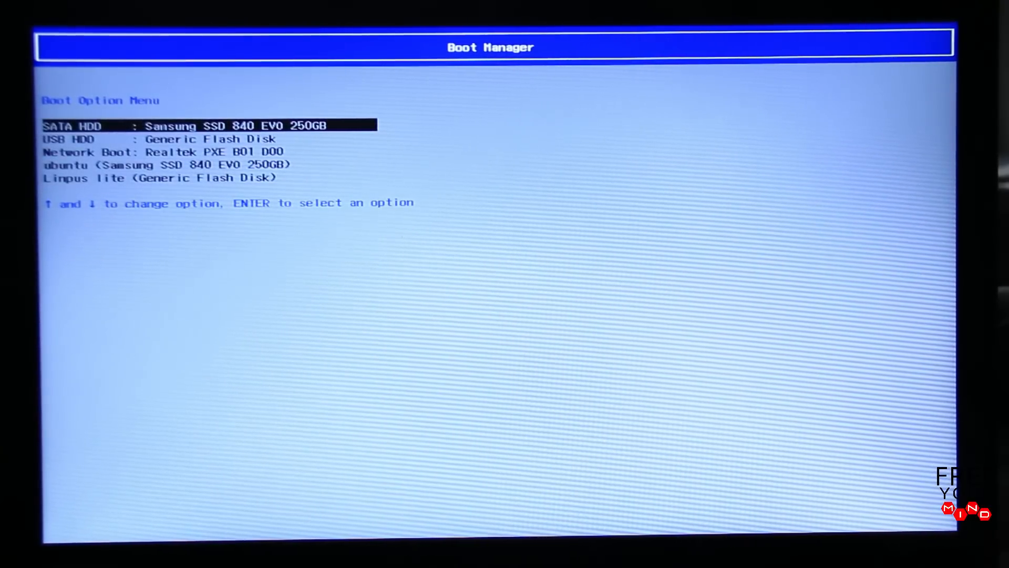
- Select 'USB HDD : Generic Flash Disk' in Boot Manager to boot the Linux Mint live system
key("Down")
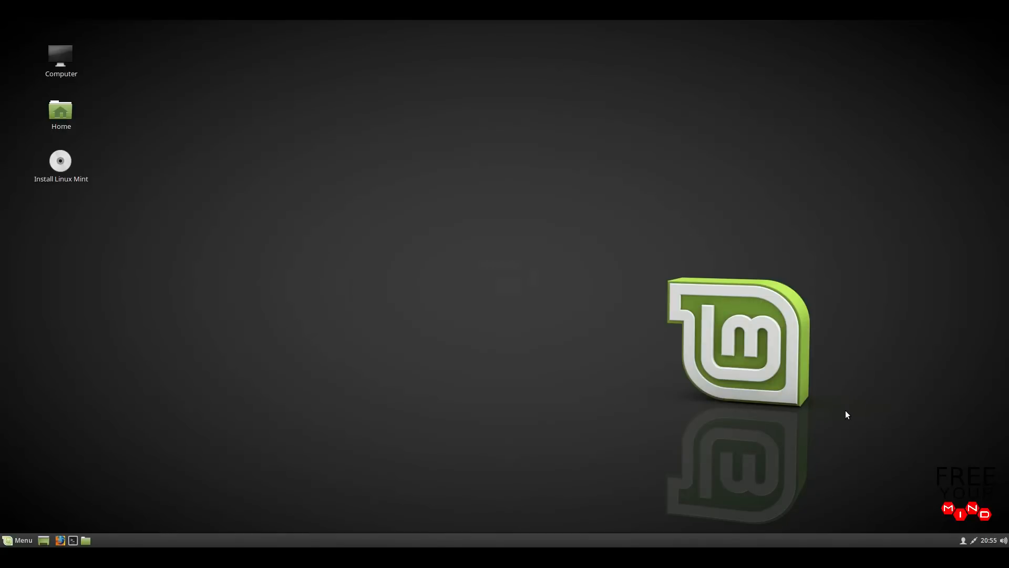
left_click(19, 542)
left_click(209, 180)
left_click_drag(11, 28, 153, 194)
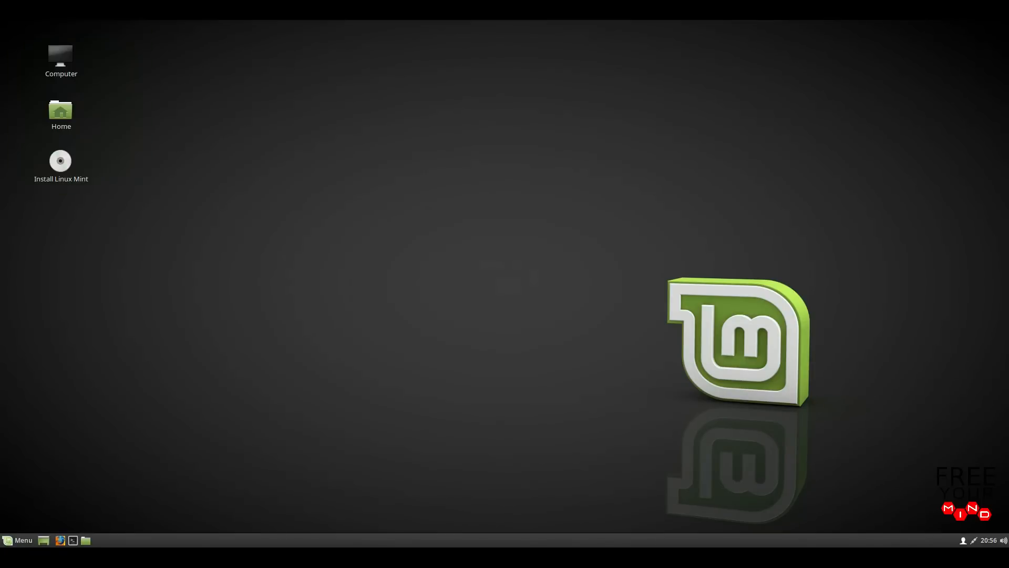
left_click(990, 539)
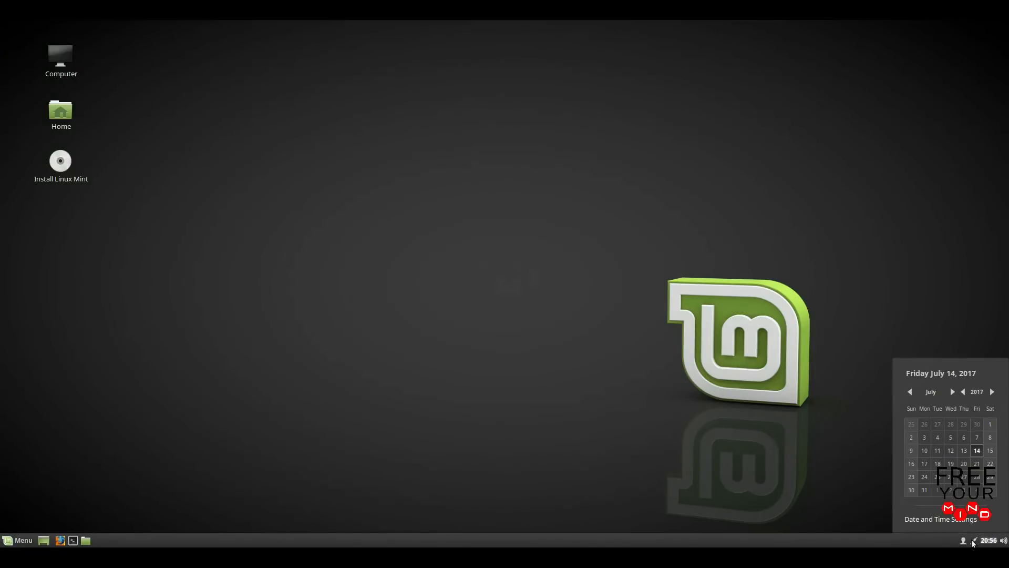
left_click(972, 541)
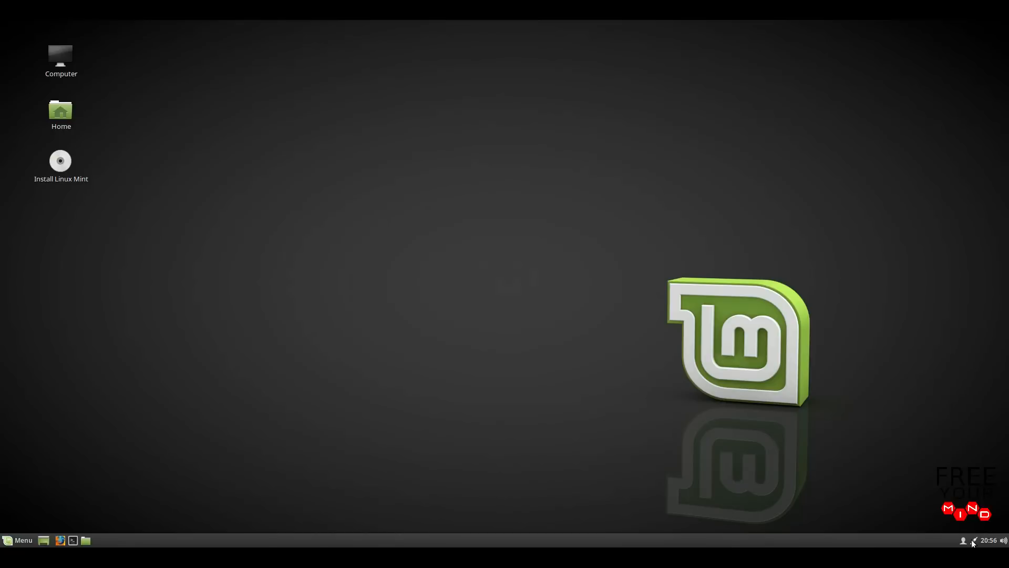
left_click(971, 539)
left_click(971, 539)
- Launch Install Linux Mint from the desktop and continue with English as the language
double_click(66, 166)
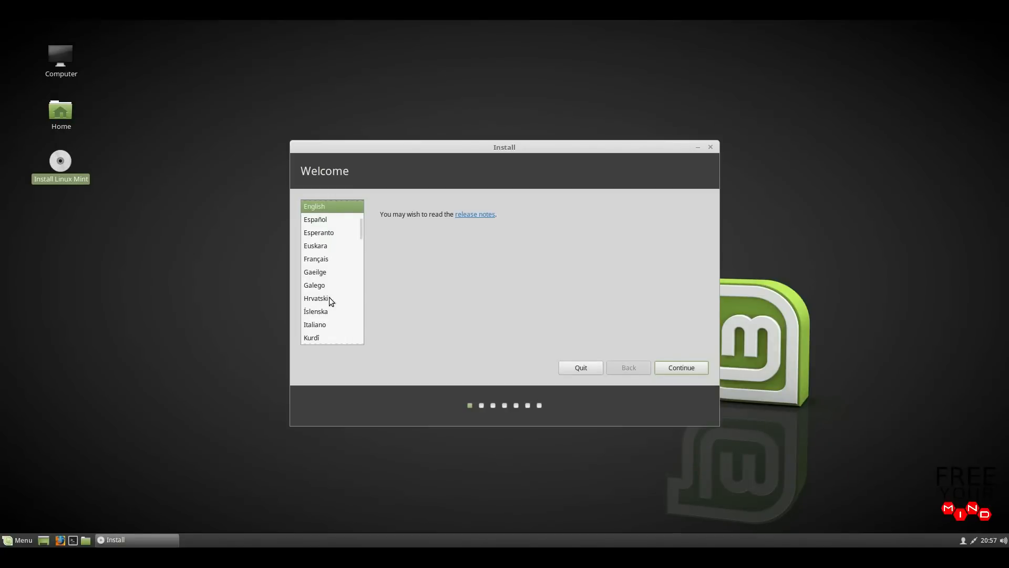
left_click(666, 371)
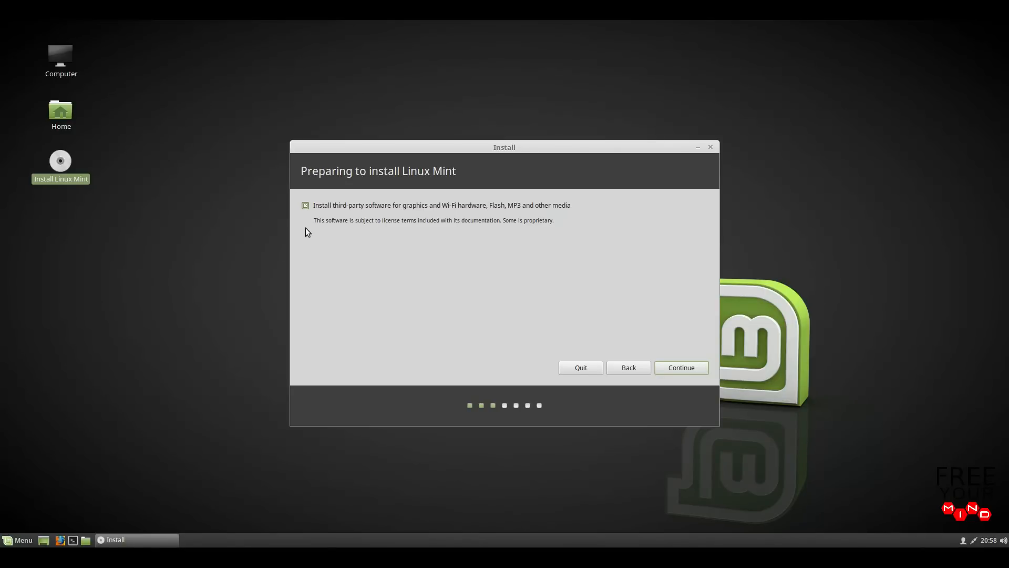
- Continue with 'Install third-party software' for graphics, Wi-Fi, Flash and MP3 left ticked
left_click(663, 371)
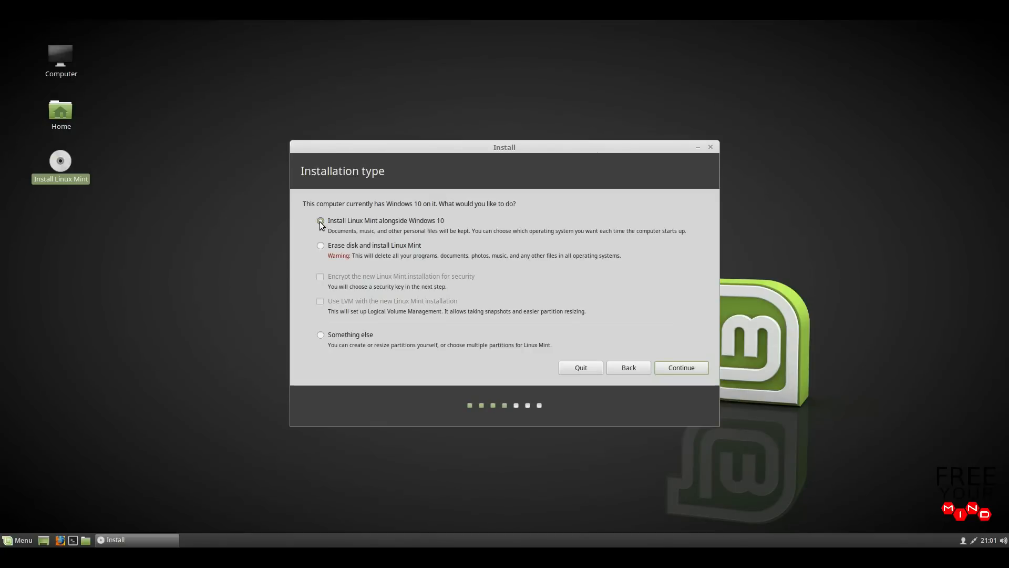
- Continue with 'Install Linux Mint alongside Windows 10' selected as the installation type
left_click(663, 367)
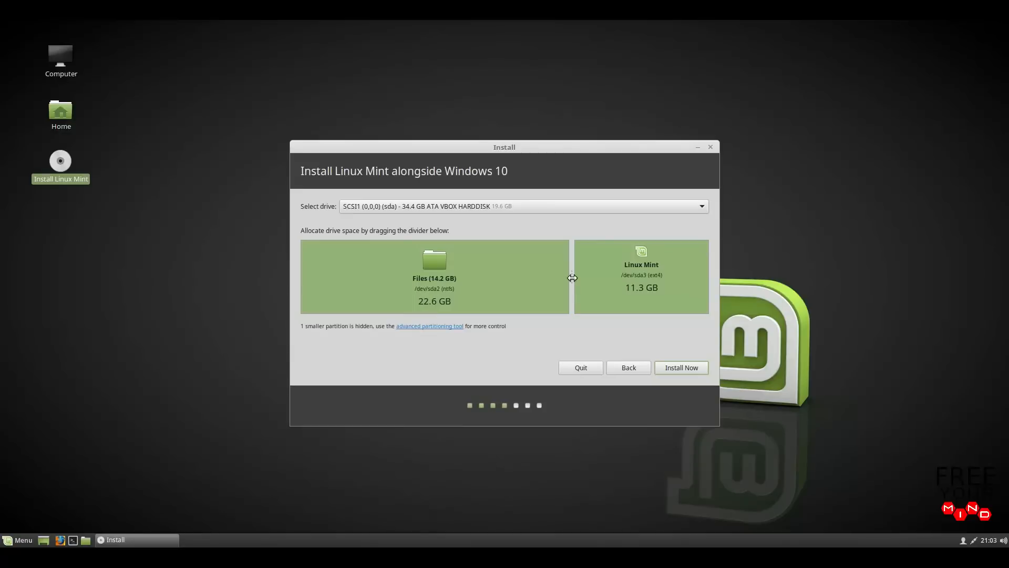
- Drag the partition divider until Files and Linux Mint each get 16.9 GB
left_click_drag(572, 278, 477, 283)
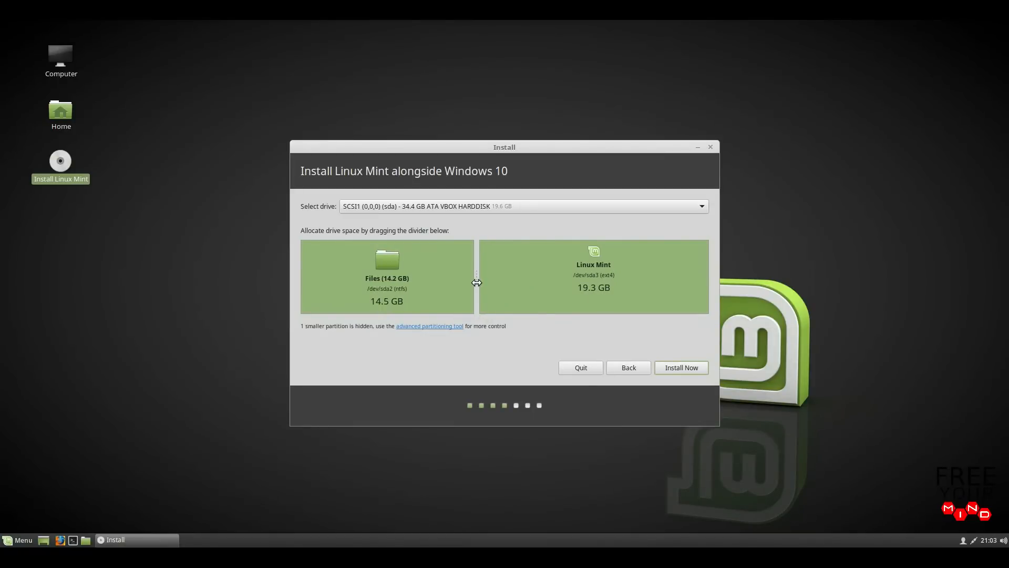
left_click_drag(477, 282, 492, 283)
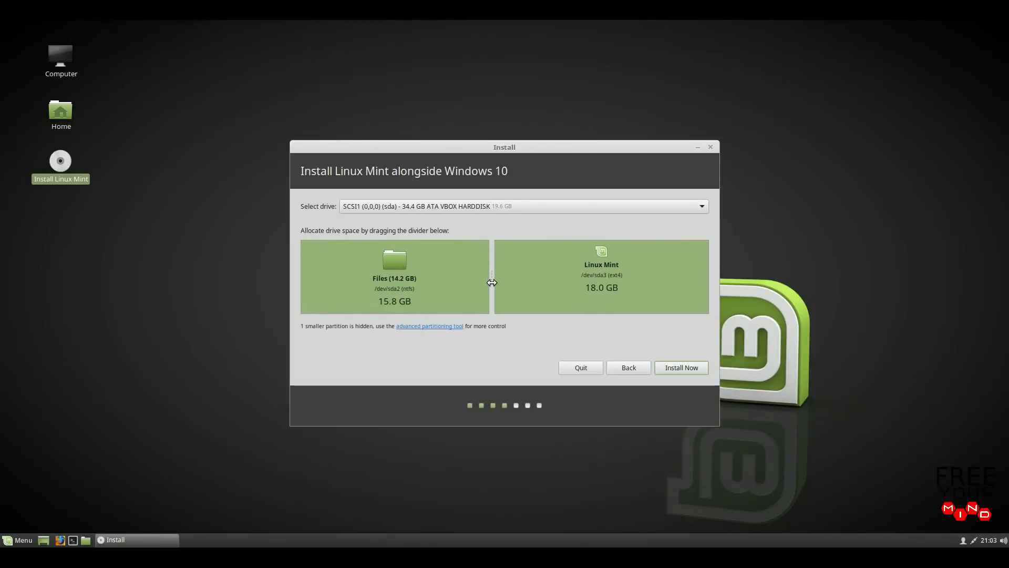
left_click_drag(491, 282, 505, 283)
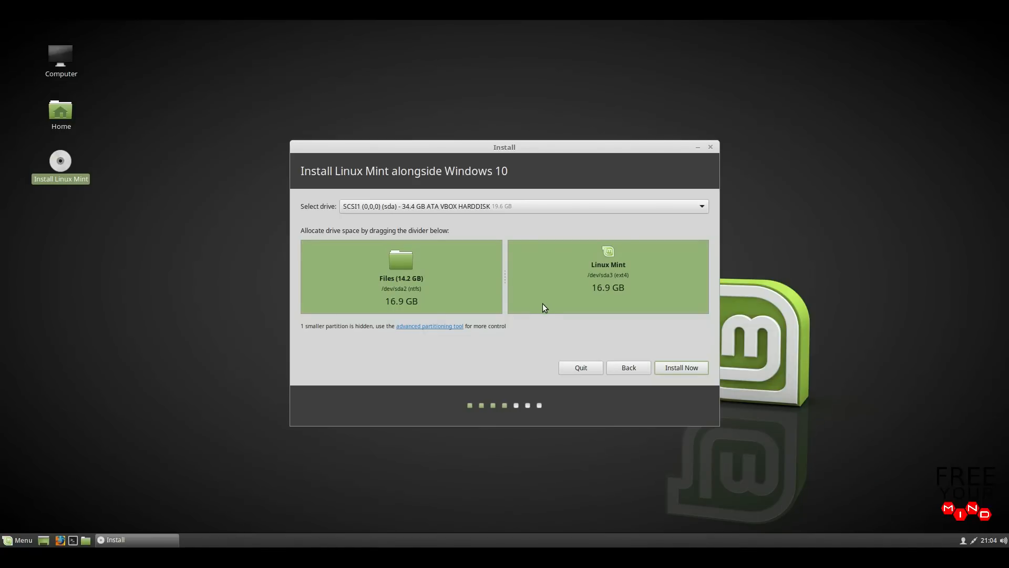
- Start Install Now with this split and approve writing the partition resize to disk
left_click(660, 371)
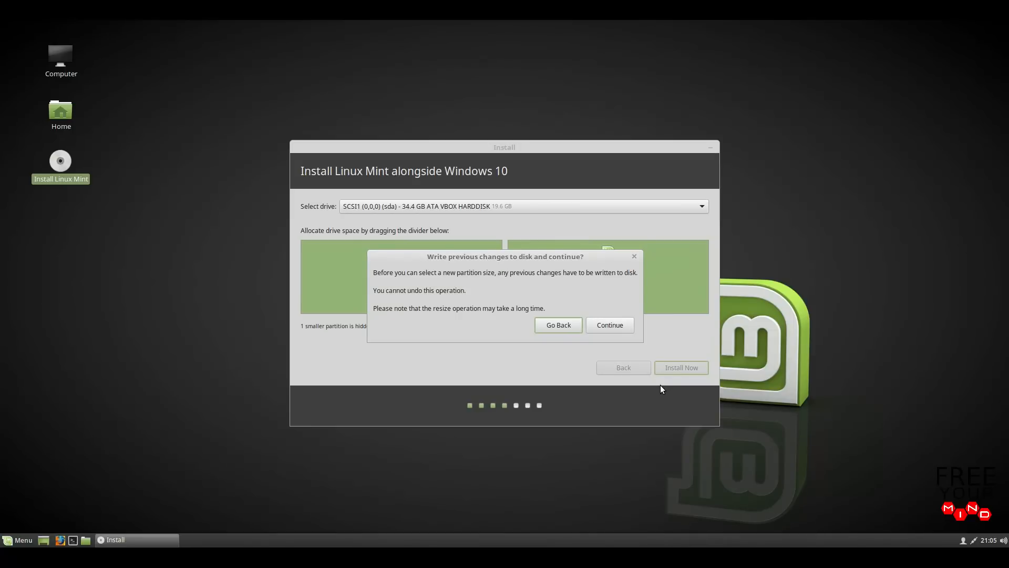
left_click(594, 330)
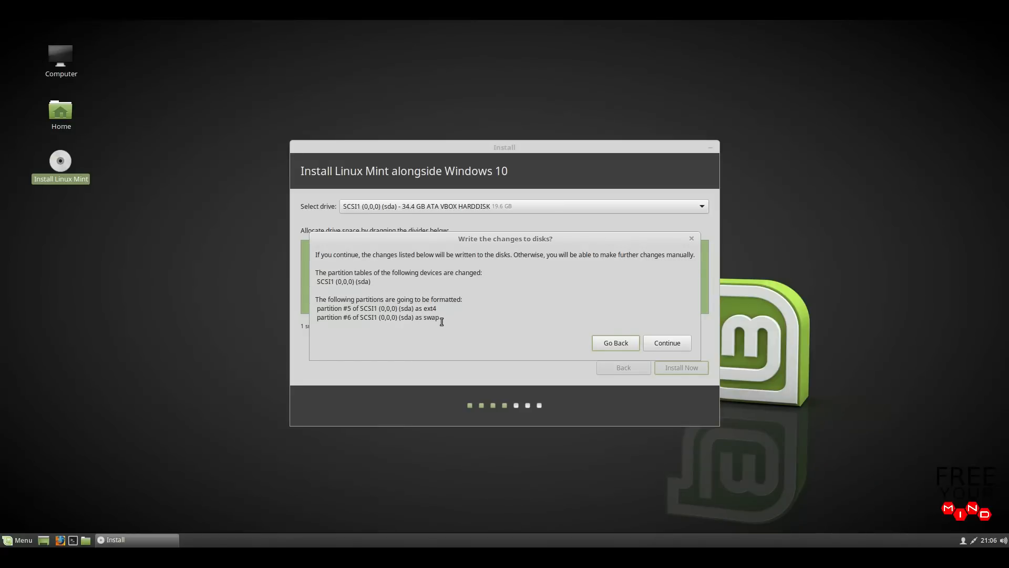
left_click(651, 344)
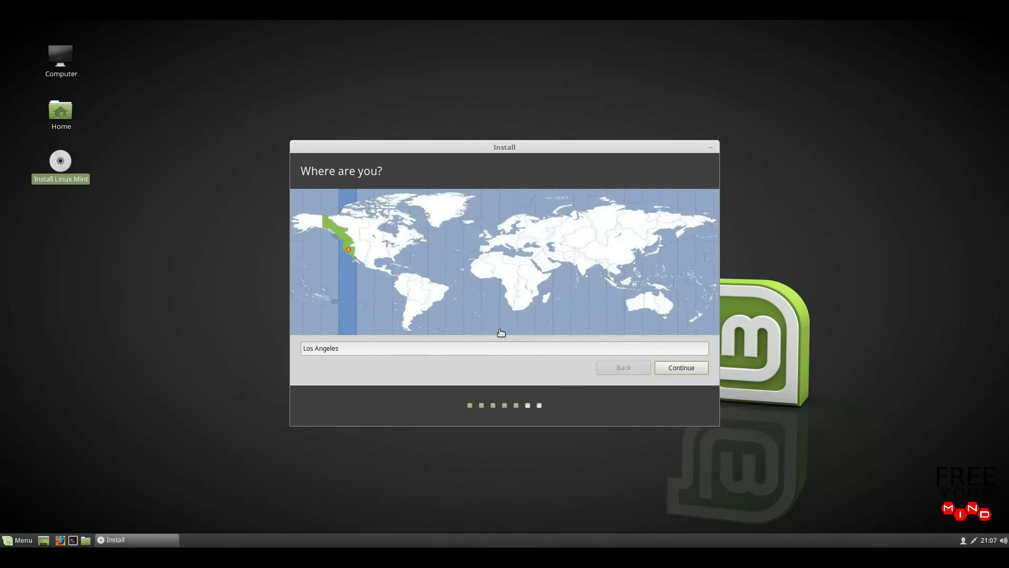
- Settle on the Los Angeles time zone and accept the English (US) keyboard layout
left_click(416, 285)
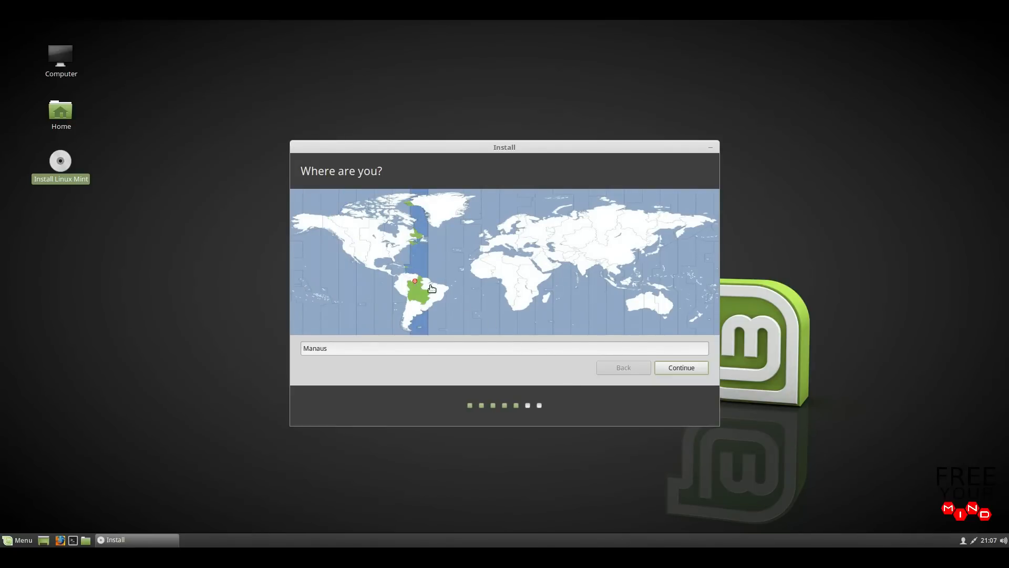
left_click(487, 268)
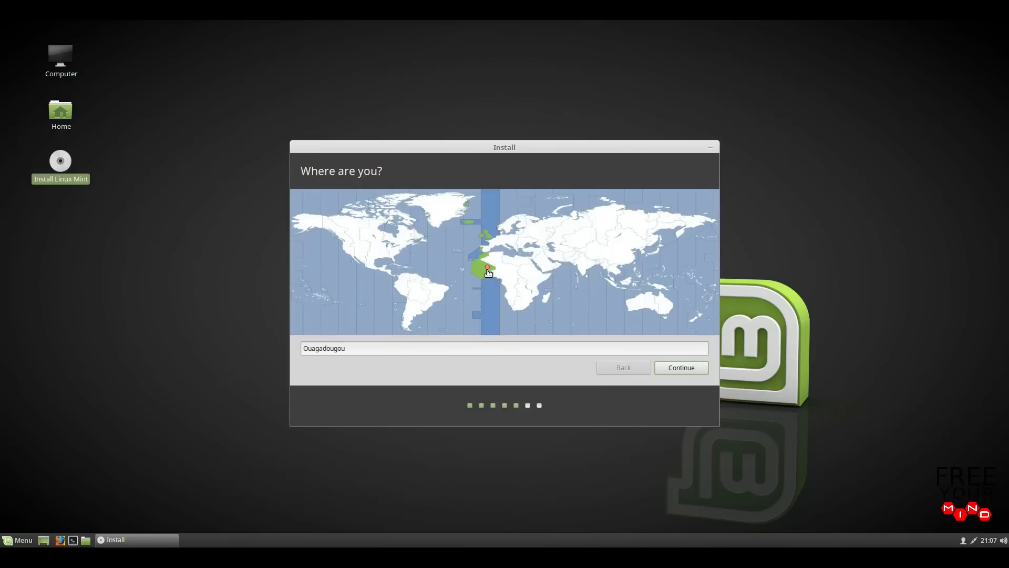
left_click(530, 265)
left_click(346, 247)
left_click(662, 371)
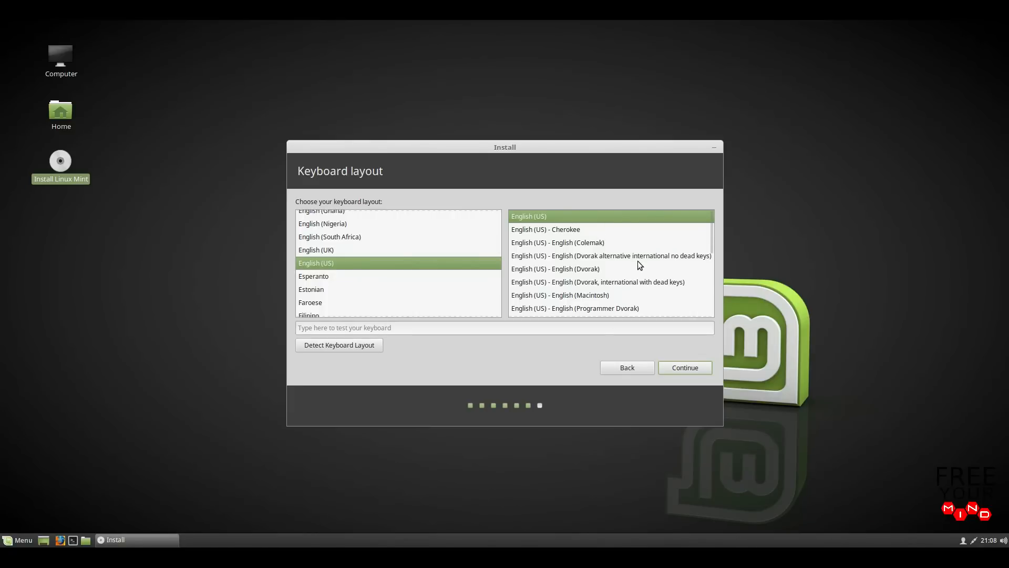
left_click(668, 371)
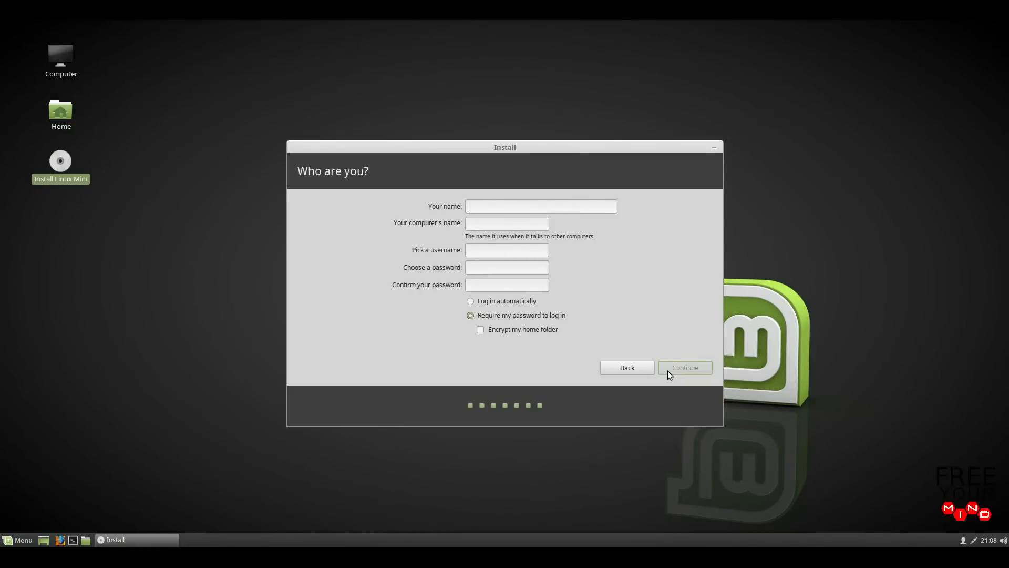
- Enter the user's full name and account password with computer name dual-boot-pc, then submit
left_click(568, 206)
type("FREE Your Min")
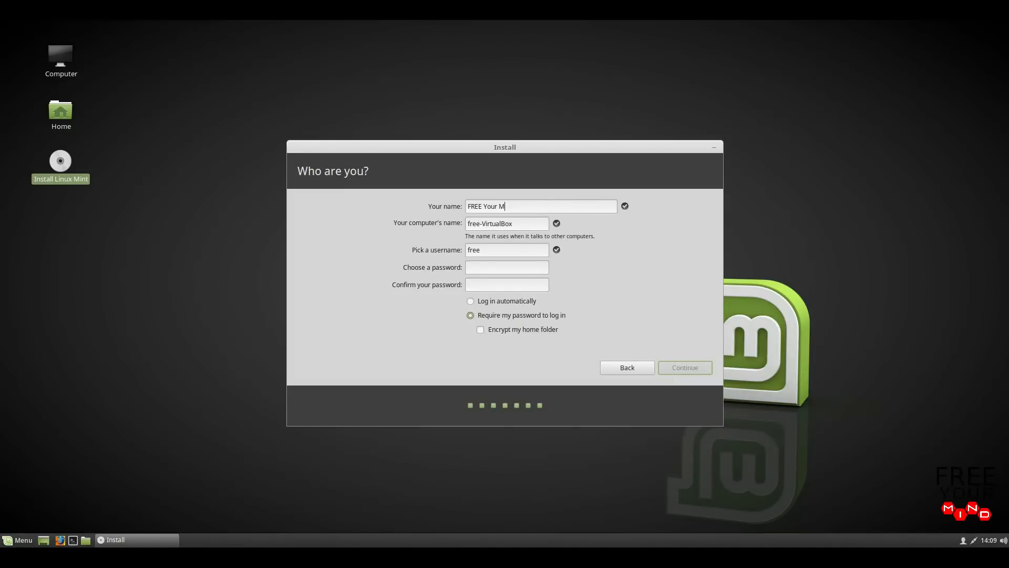
type("d")
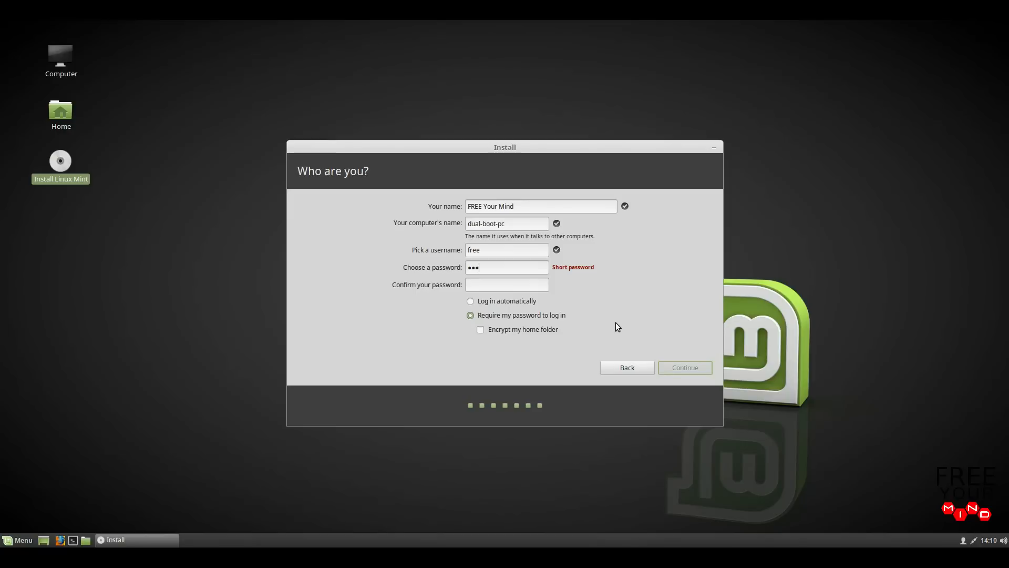
type("*******************")
left_click(667, 367)
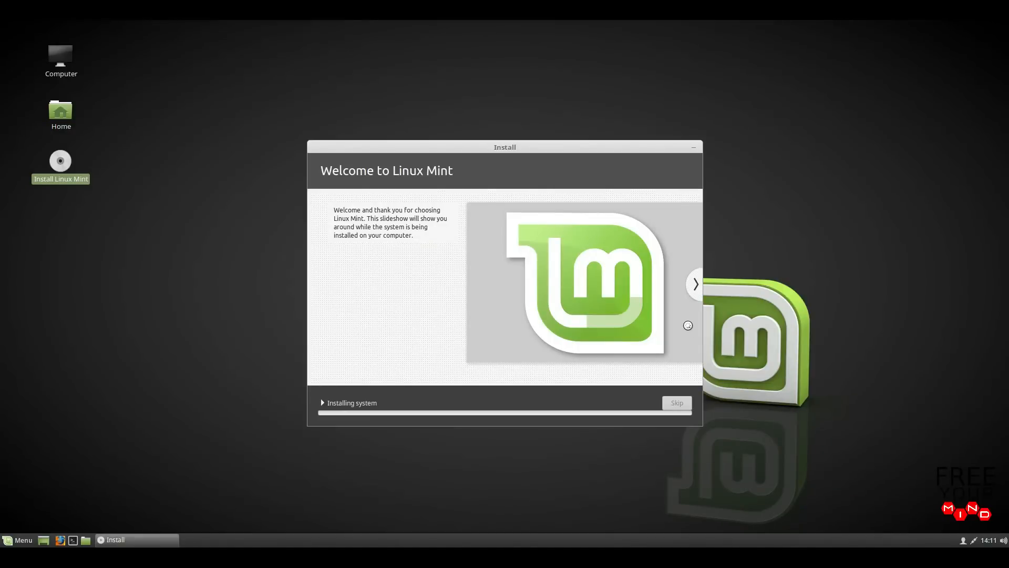
- Page through the install slideshow, then restart once installation completes
left_click(695, 293)
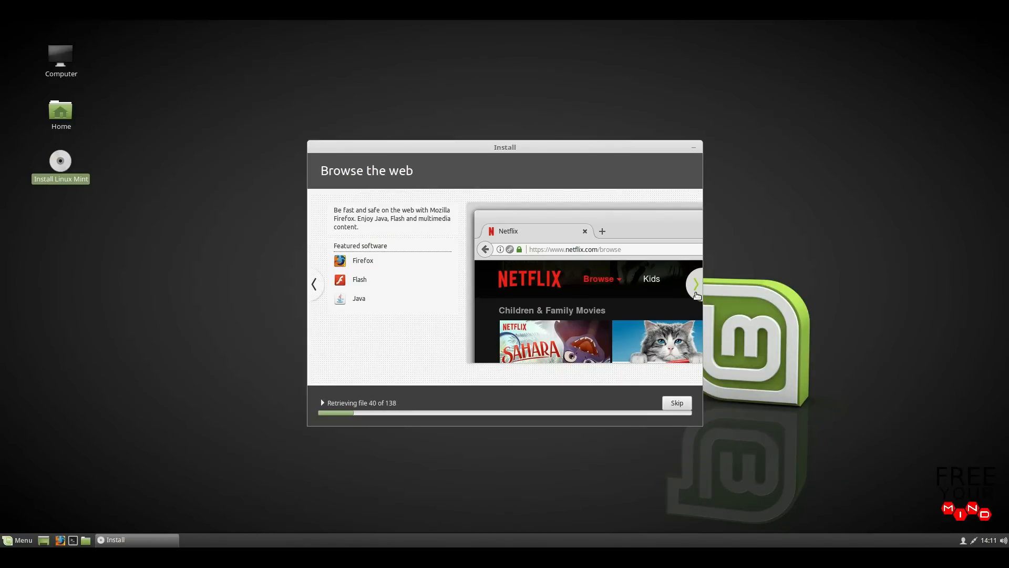
left_click(696, 294)
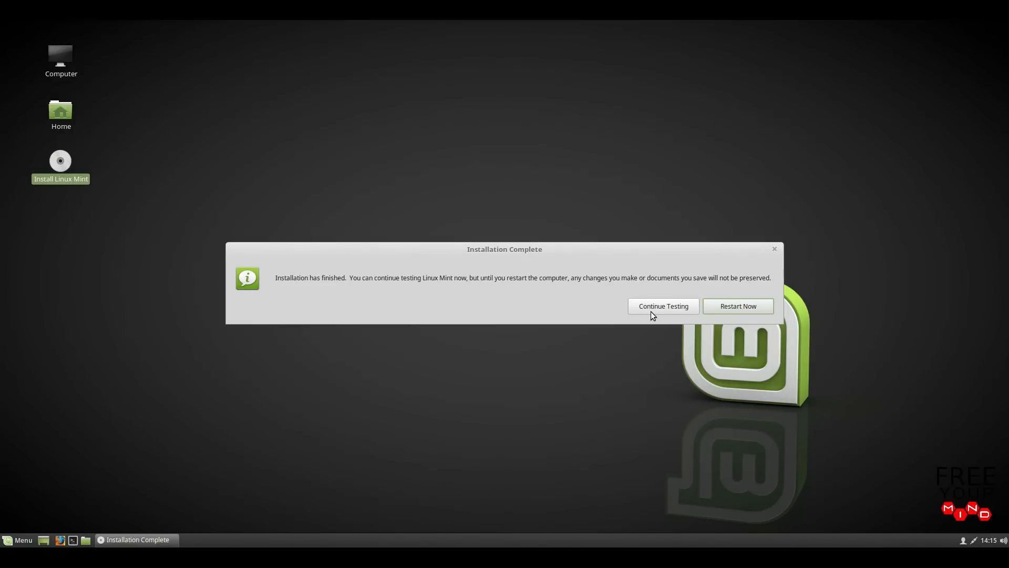
left_click(725, 310)
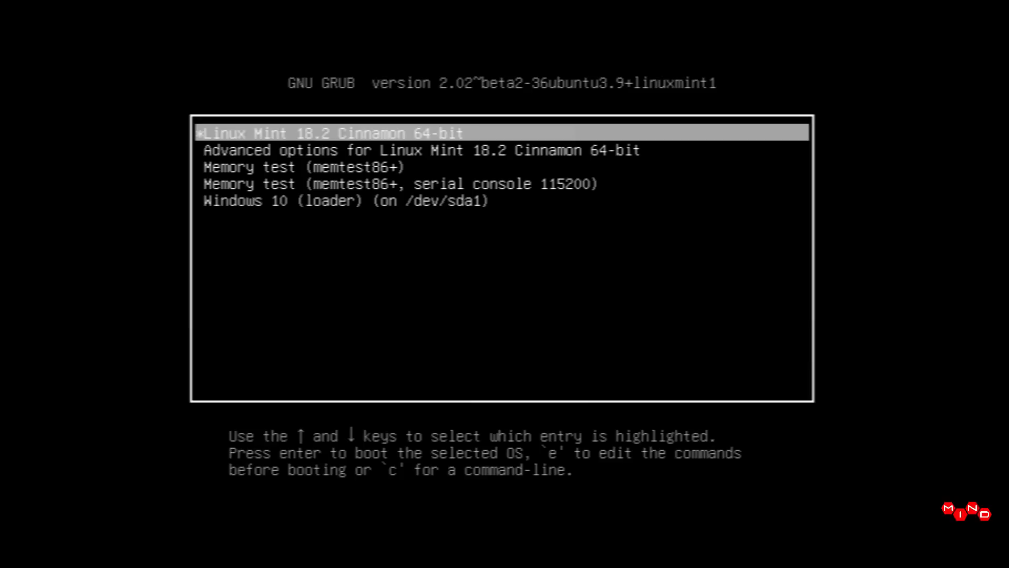
- Check the Windows 10 and memory test GRUB entries, then boot Linux Mint 18.2 Cinnamon
key("Down")
key("Down")
key("Down")
key("Down")
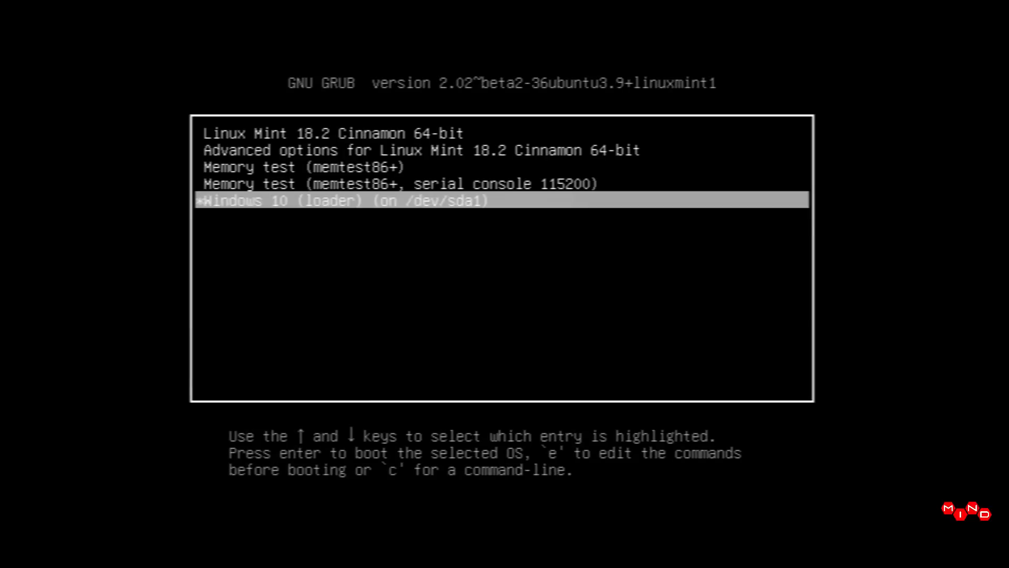
key("Up")
key("Up")
key("Up")
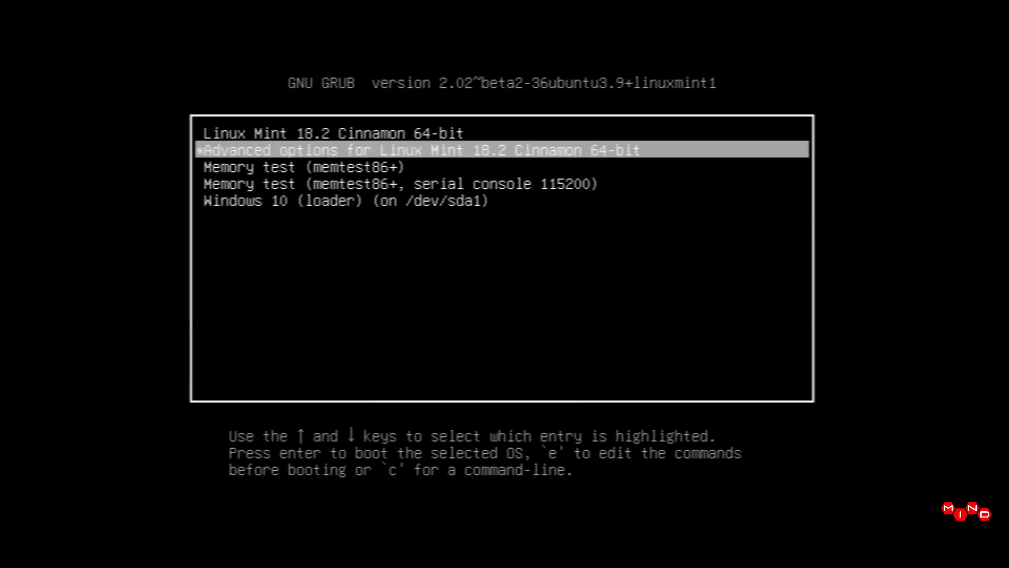
key("Down")
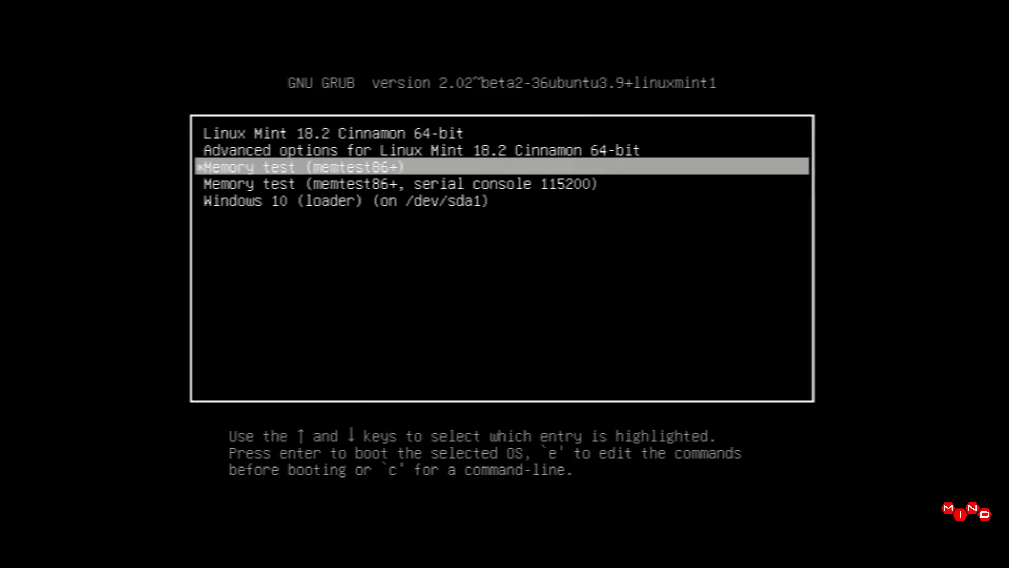
key("Up")
key("Up")
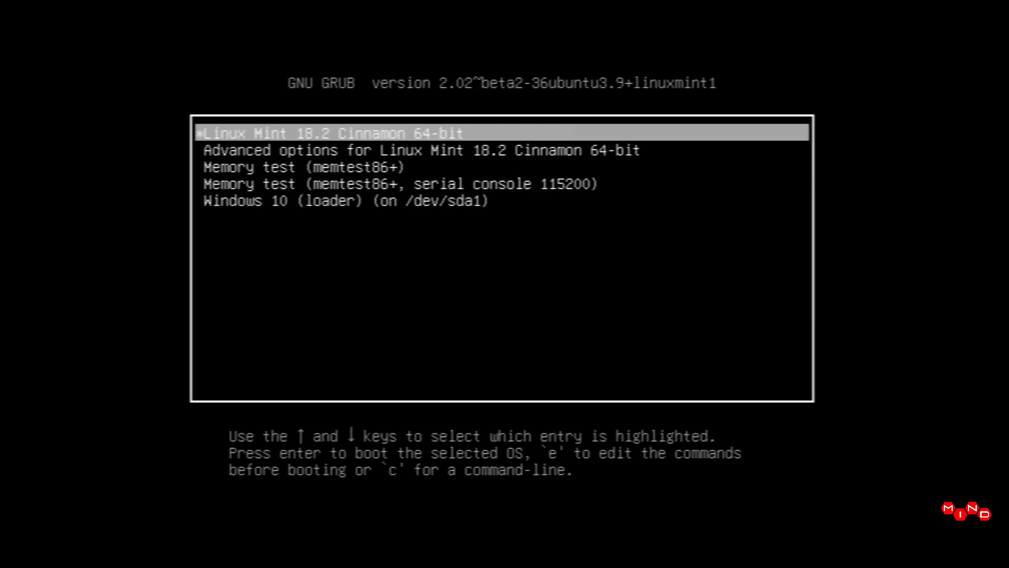
key("Down")
key("Down")
key("Down")
key("Down")
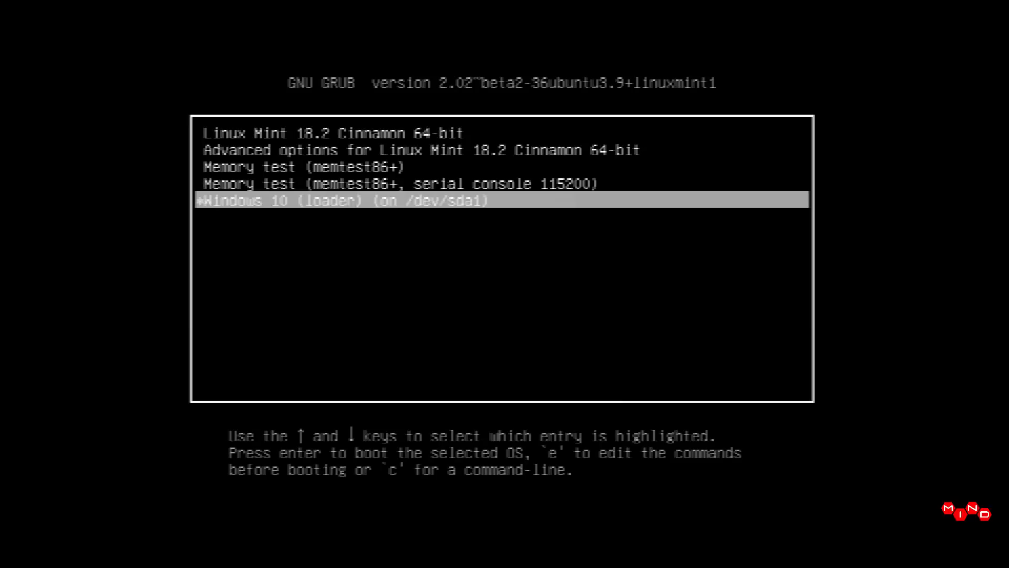
key("Up")
key("Up")
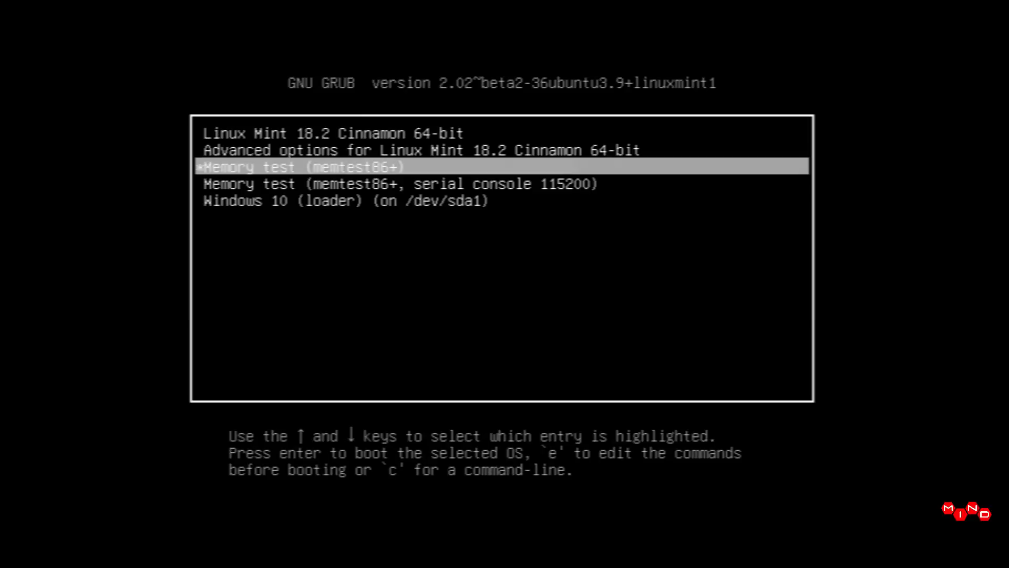
key("Up")
key("Up")
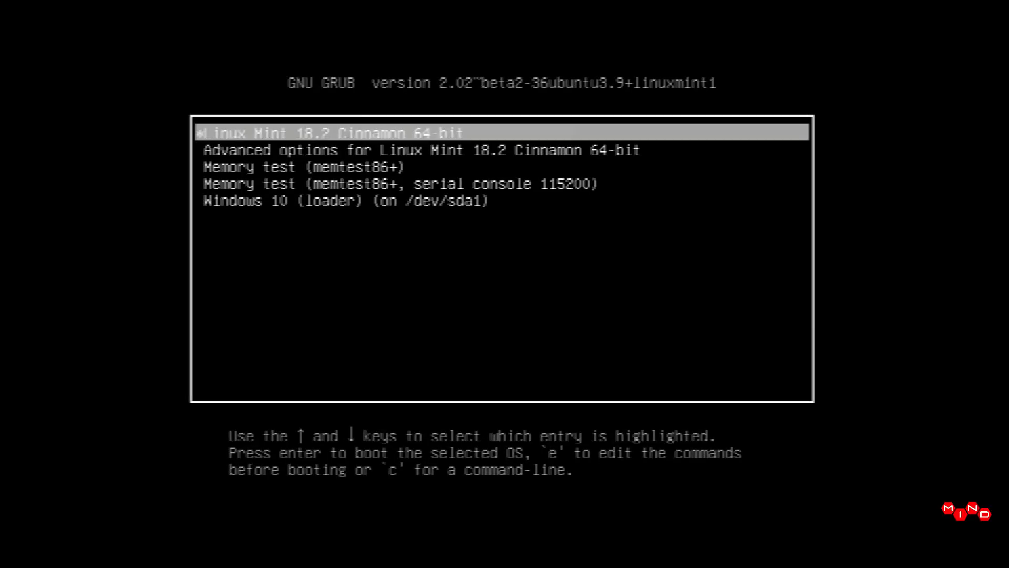
key("Return")
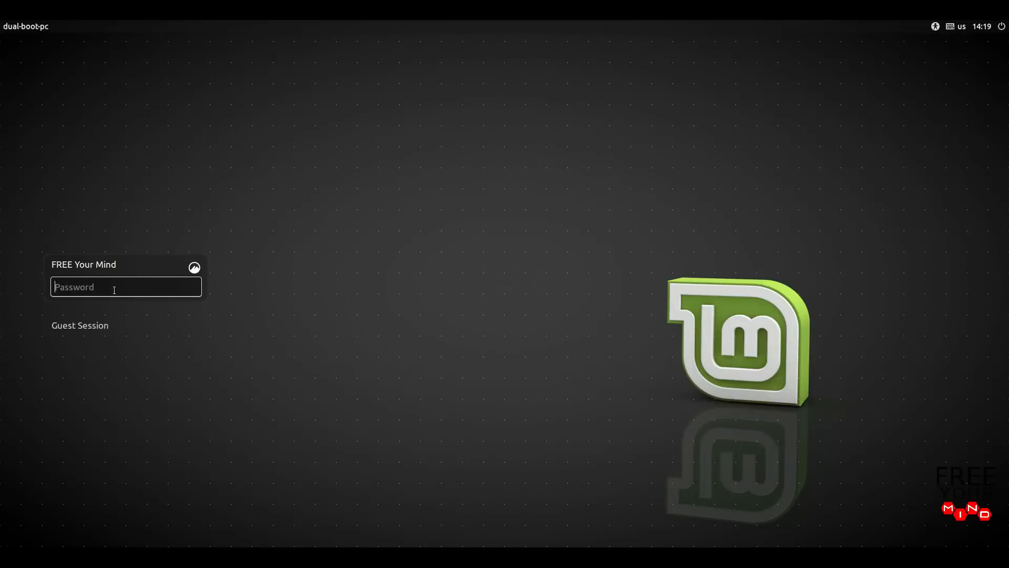
- Type the account password on the dual-boot-pc login screen
type("•••••••")
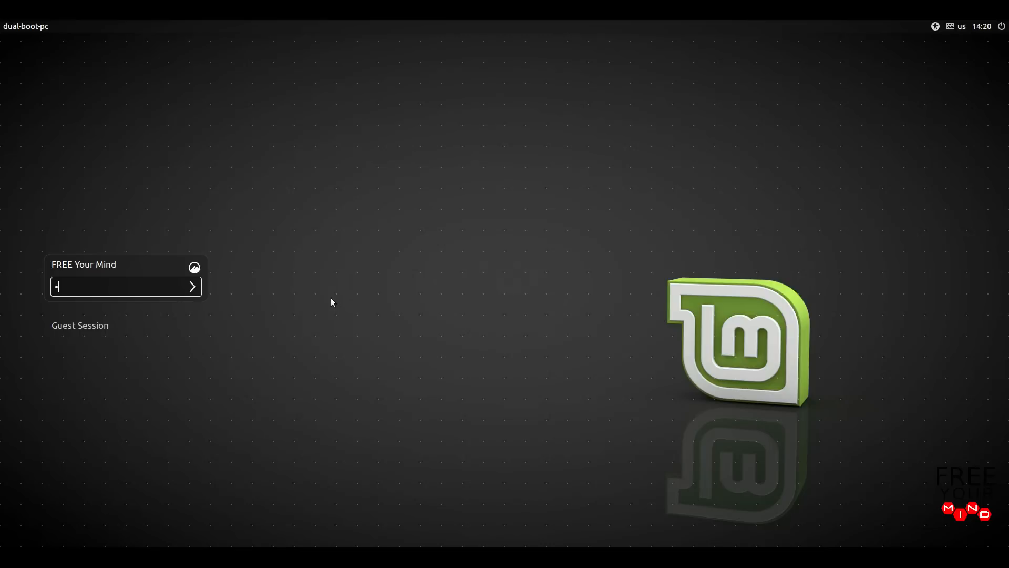